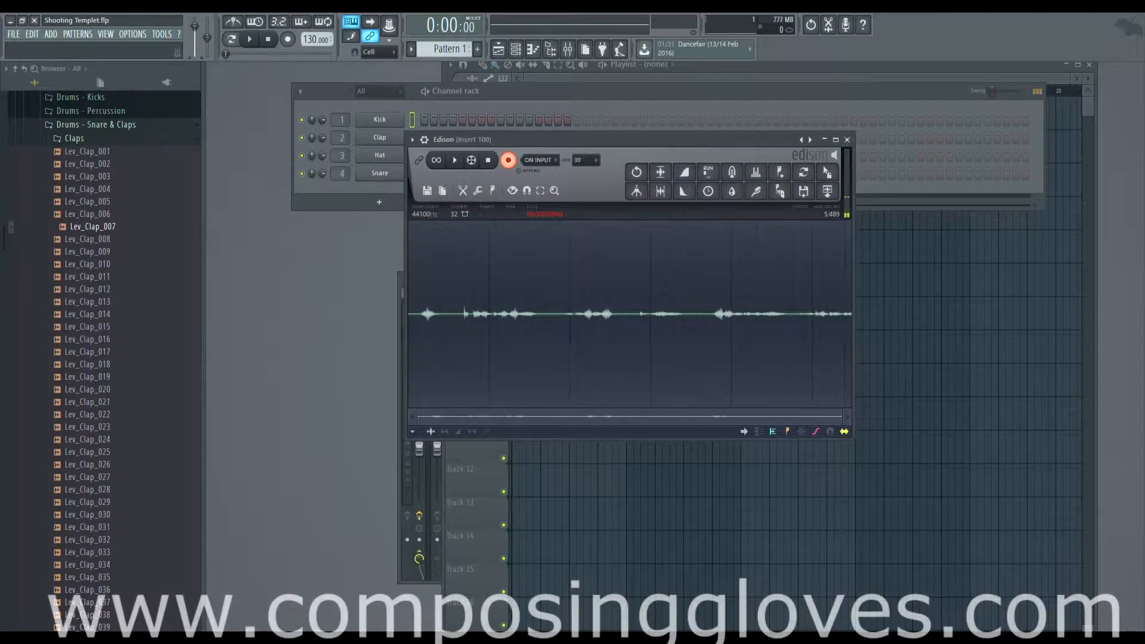
# Switch to the FL Studio window with Kontakt and show the Convolution and Send Levels settings in Cello Solo's insert effects.
pyautogui.moveTo(233, 638)
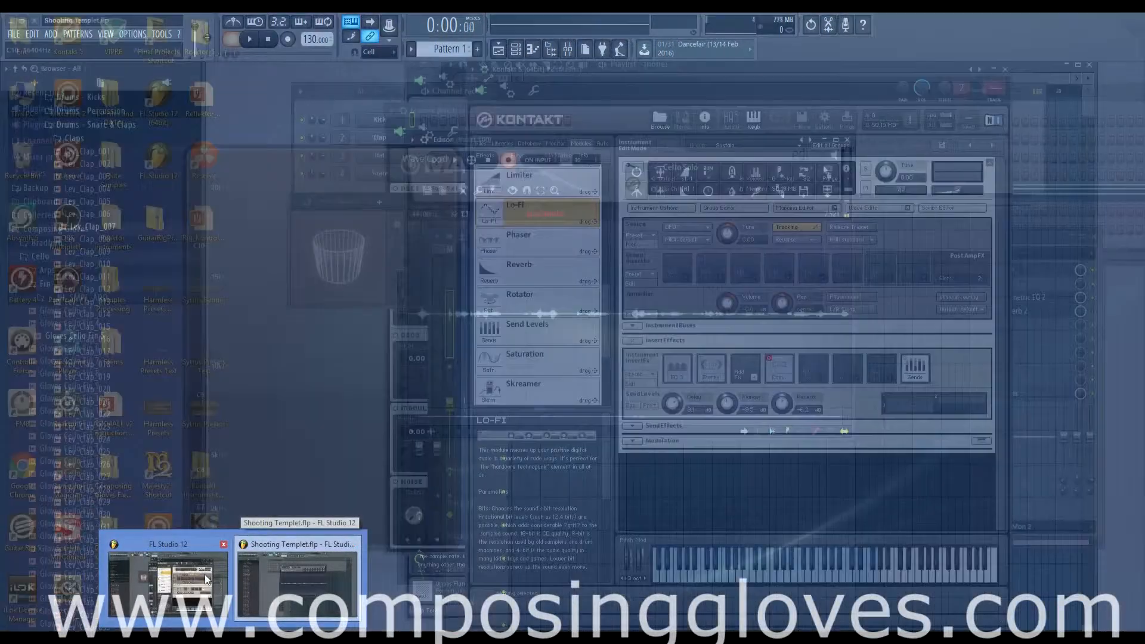
pyautogui.click(205, 574)
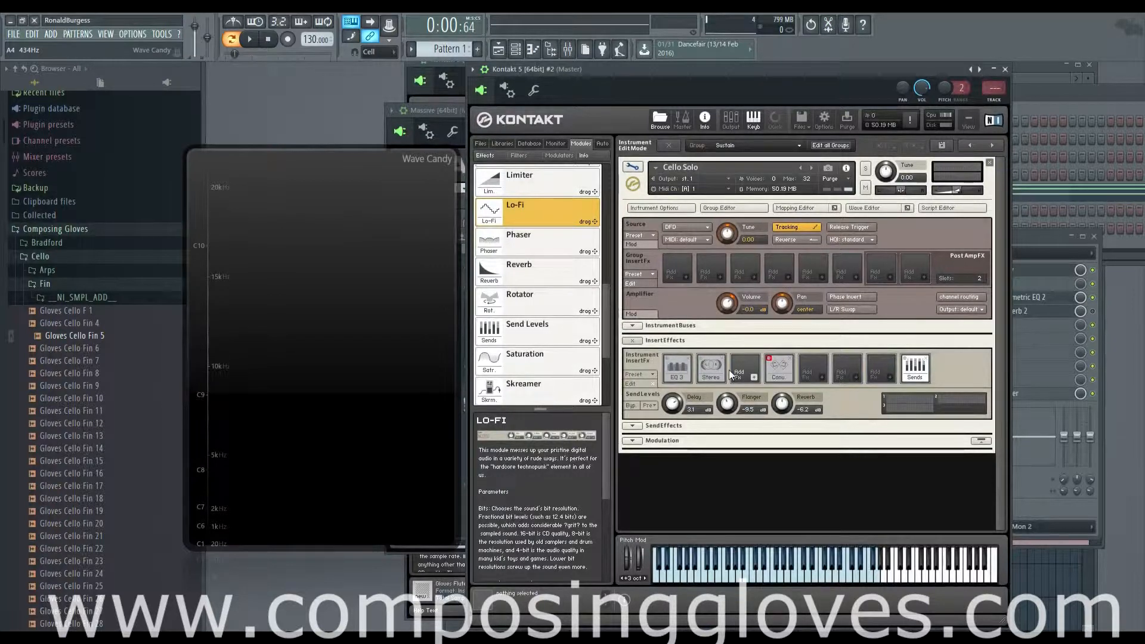
pyautogui.scroll(-2, 539, 305)
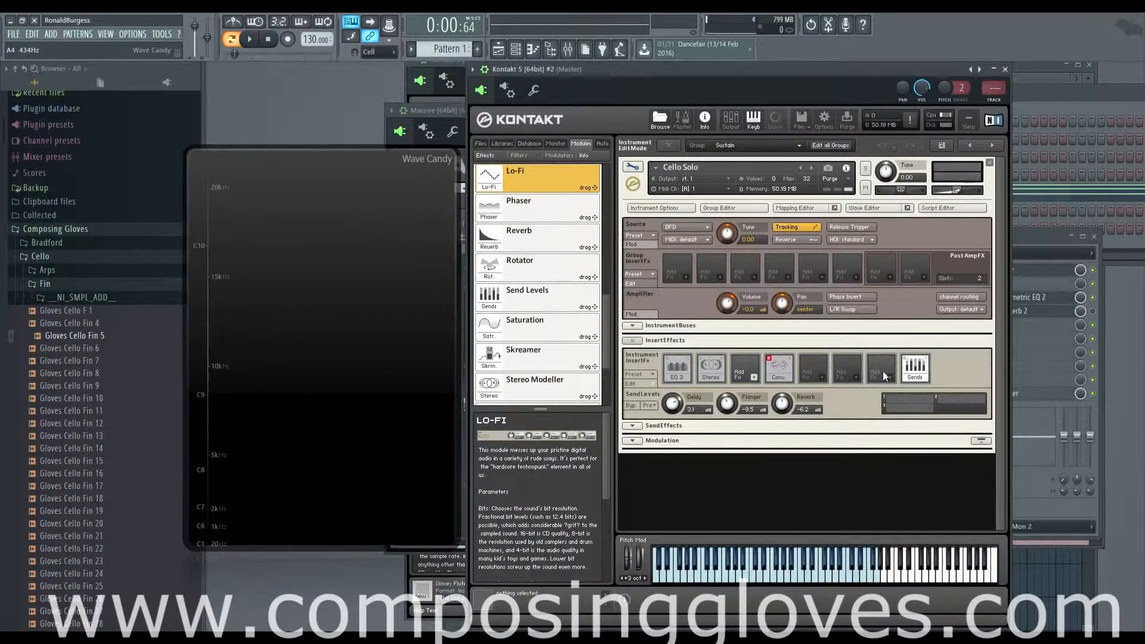
pyautogui.click(787, 372)
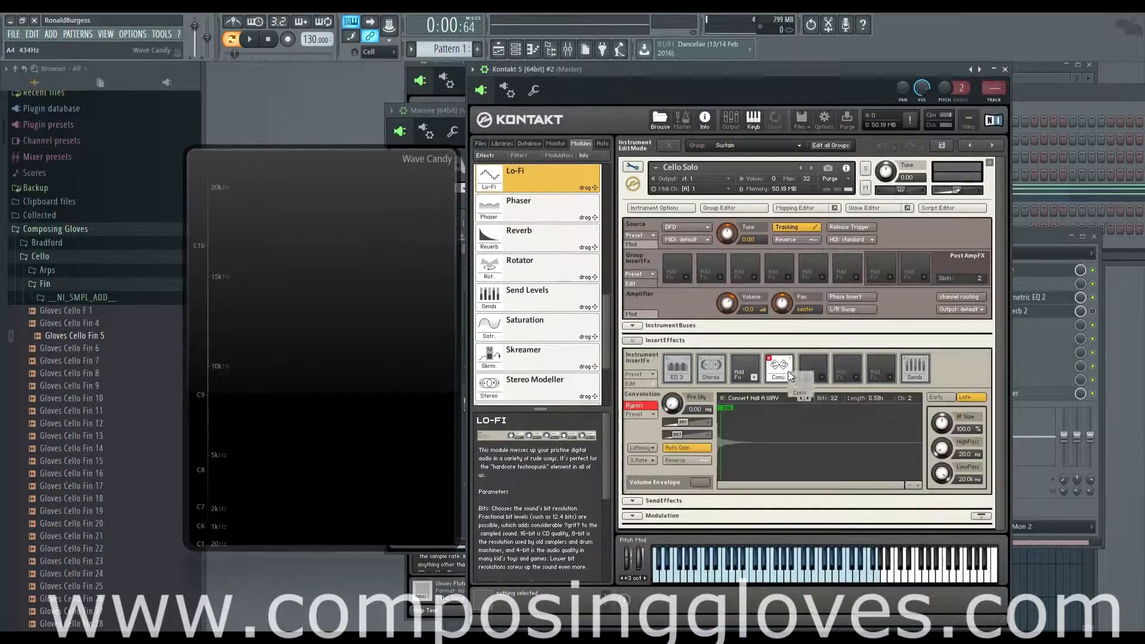
pyautogui.click(914, 368)
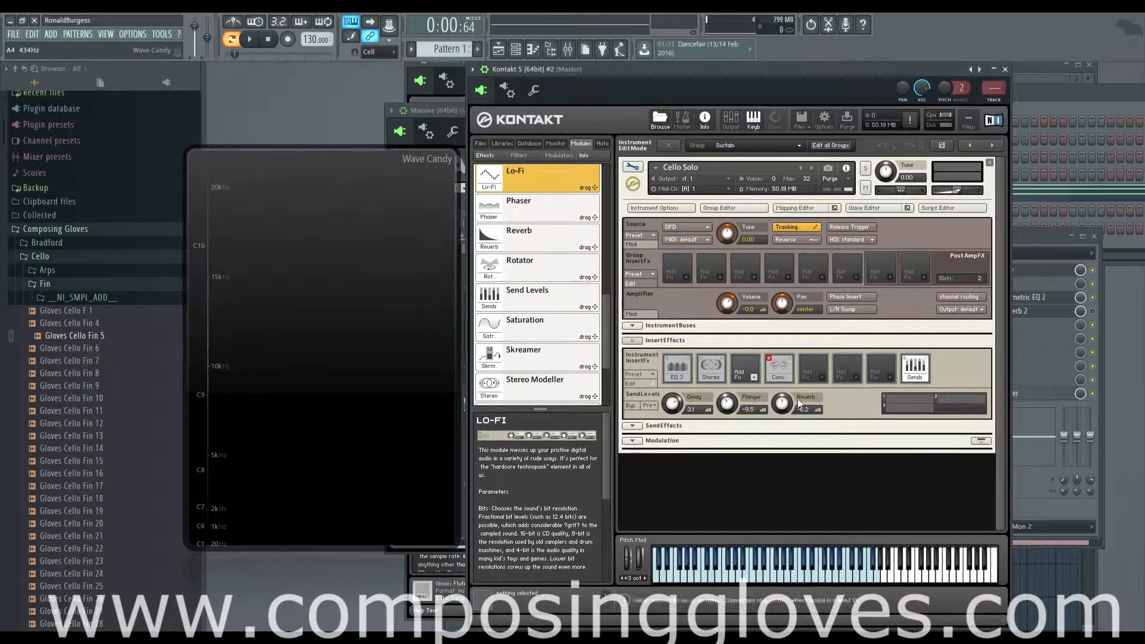
# Expand the Send Effects section of Cello Solo and remove the Delay, Flanger and Reverb from its slots.
pyautogui.click(634, 426)
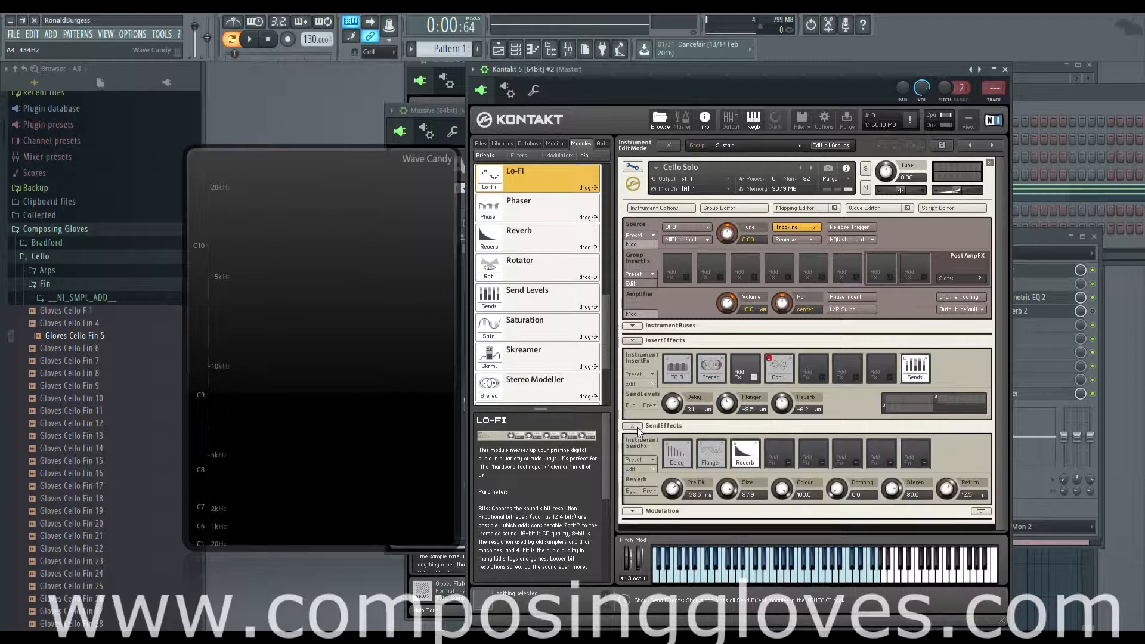
pyautogui.click(689, 443)
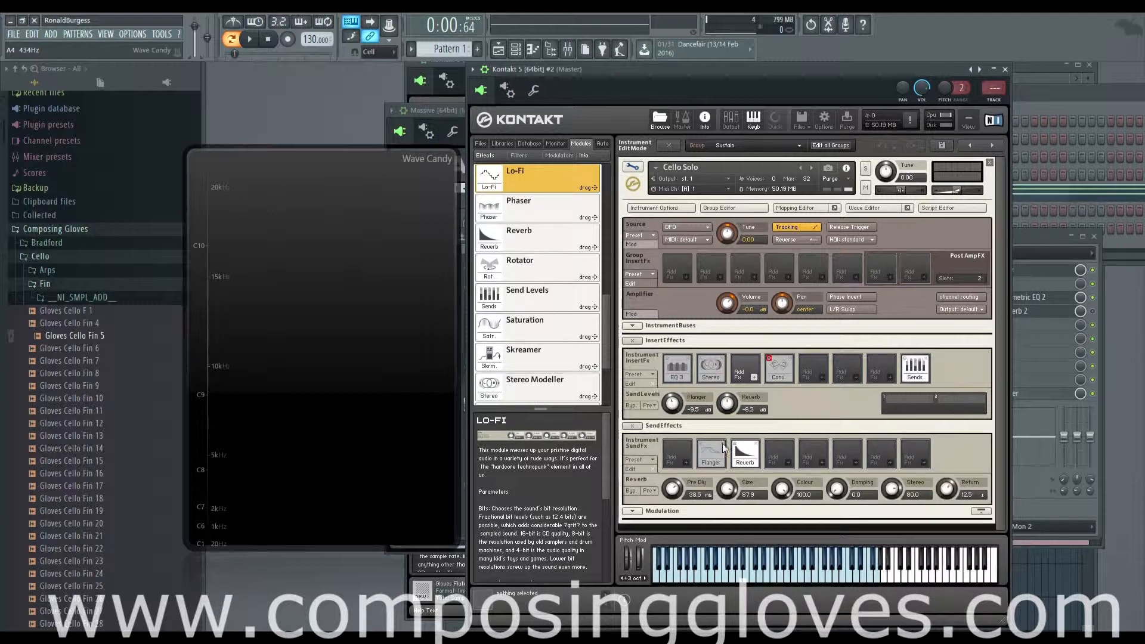
pyautogui.click(723, 443)
pyautogui.click(754, 444)
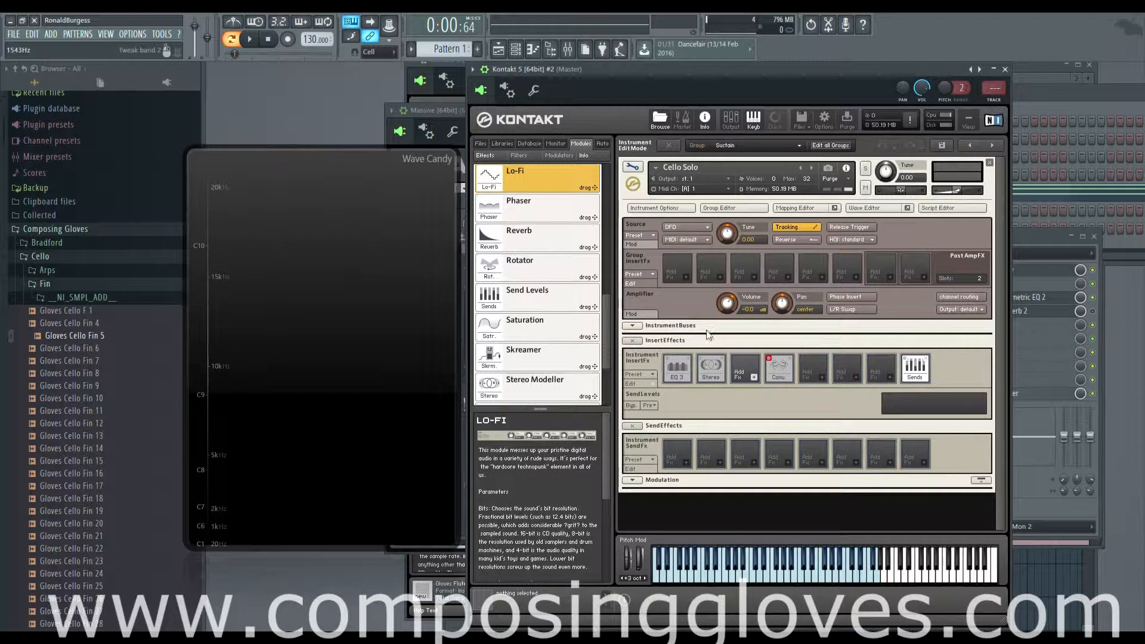
# Examine the effects offered in the module list and the Group InsertFX slots, plus the preset options for Send Levels.
pyautogui.scroll(-2, 607, 364)
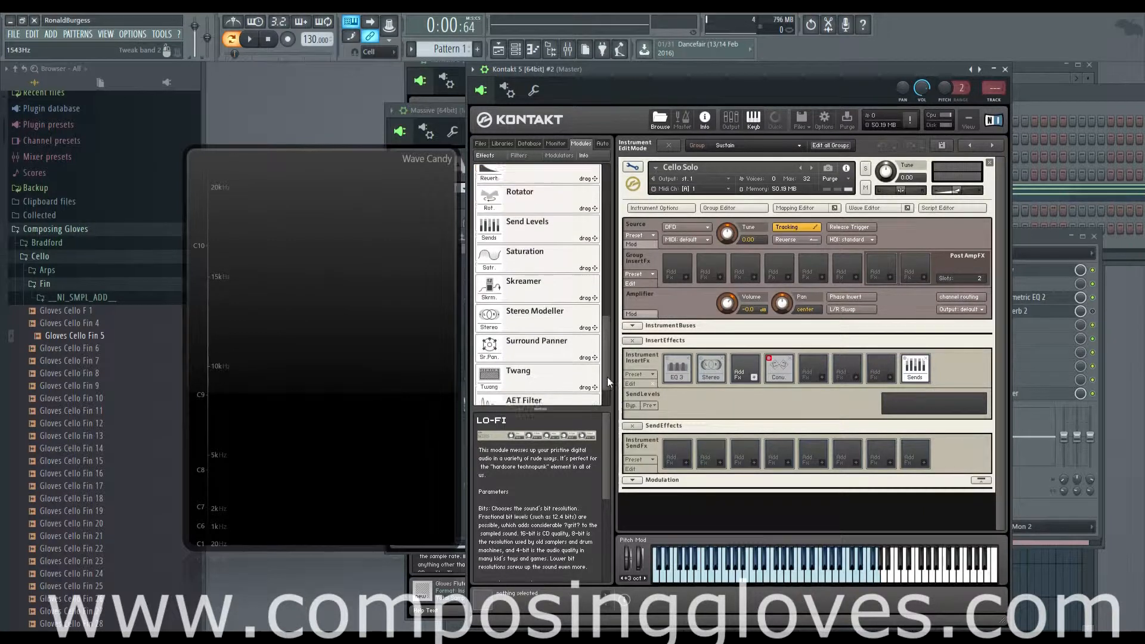
pyautogui.scroll(1, 608, 375)
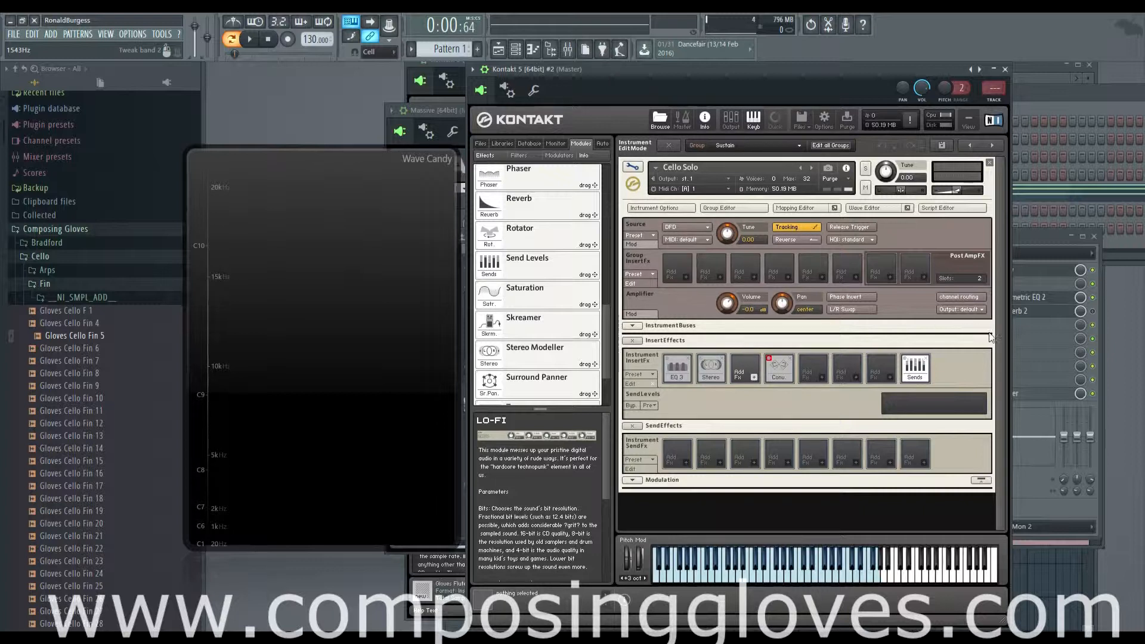
pyautogui.click(683, 278)
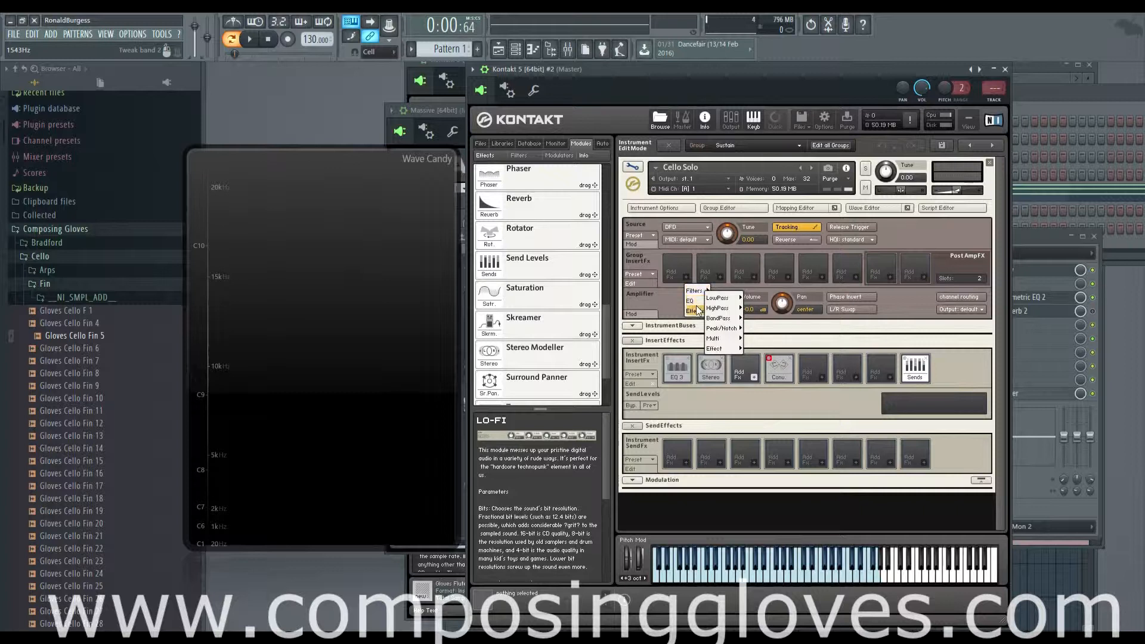
pyautogui.moveTo(696, 311)
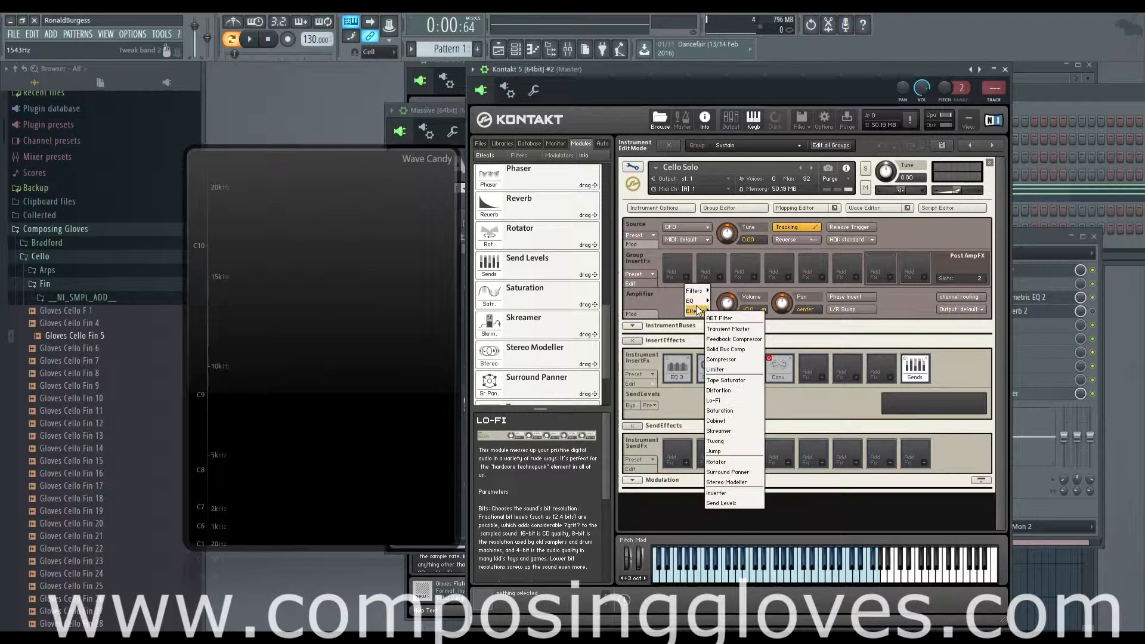
pyautogui.click(671, 288)
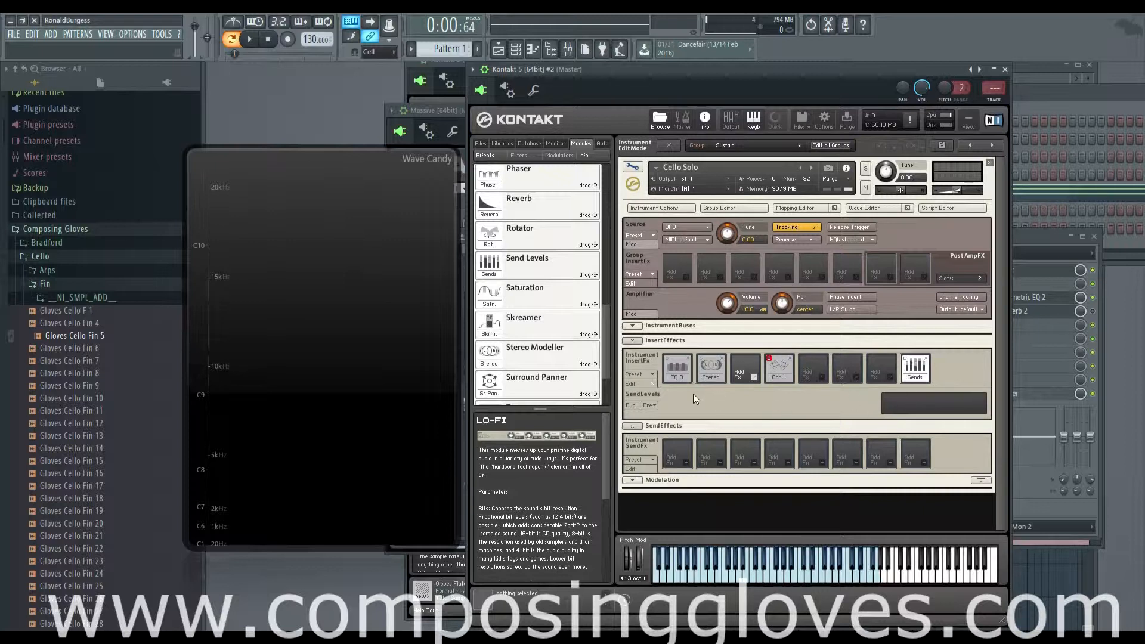
pyautogui.click(646, 405)
pyautogui.moveTo(659, 418)
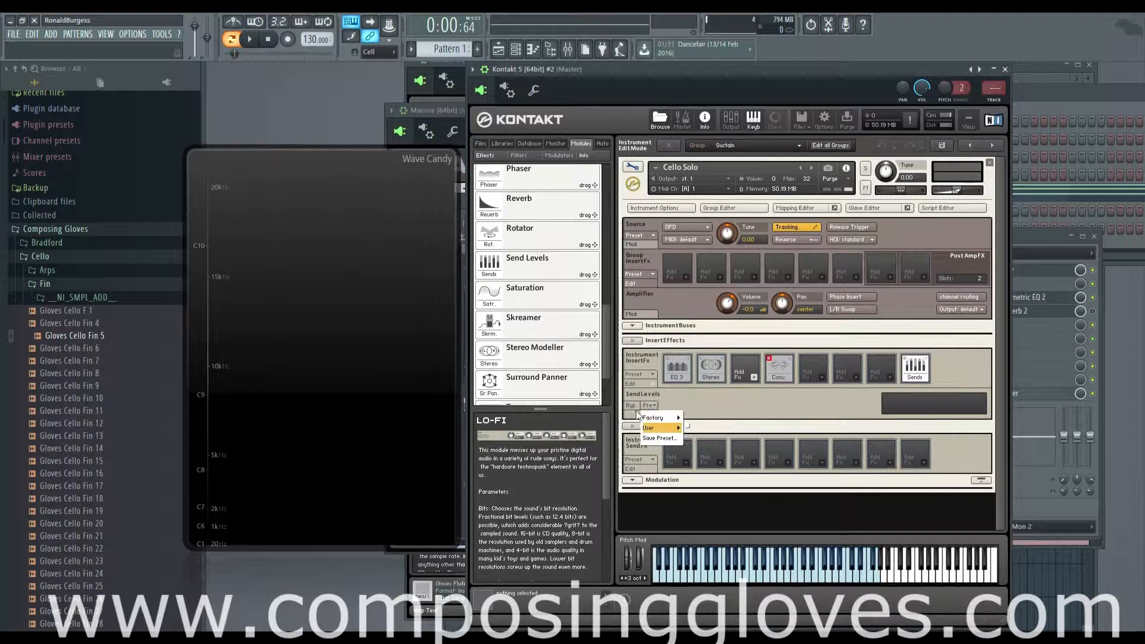
pyautogui.click(629, 411)
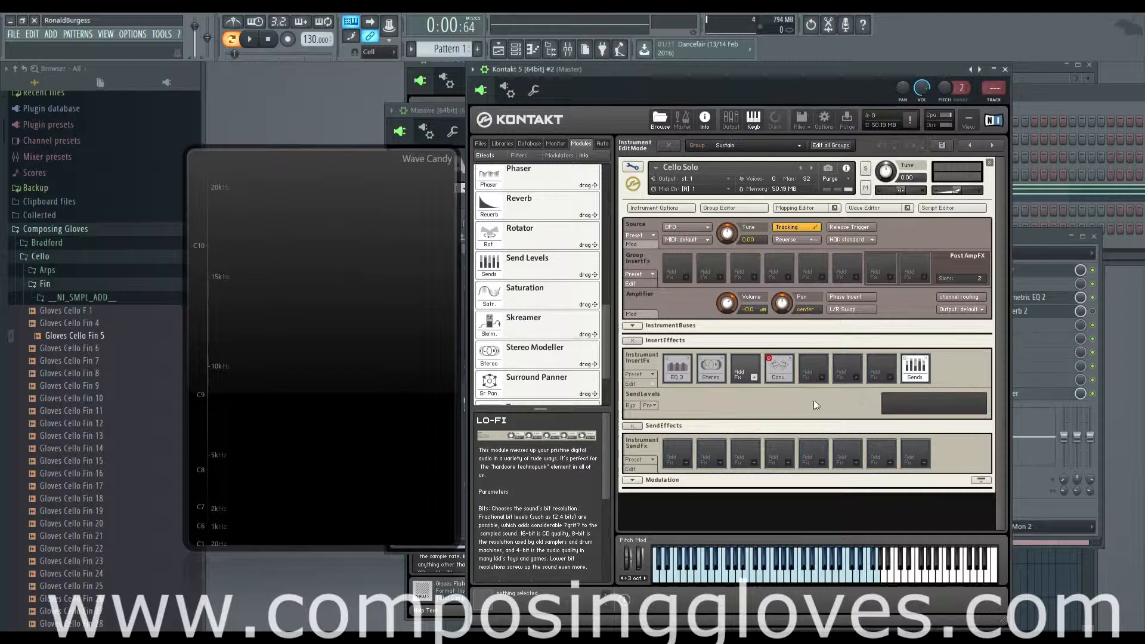
# Add a Delay to the first Instrument SendFX slot.
pyautogui.click(683, 463)
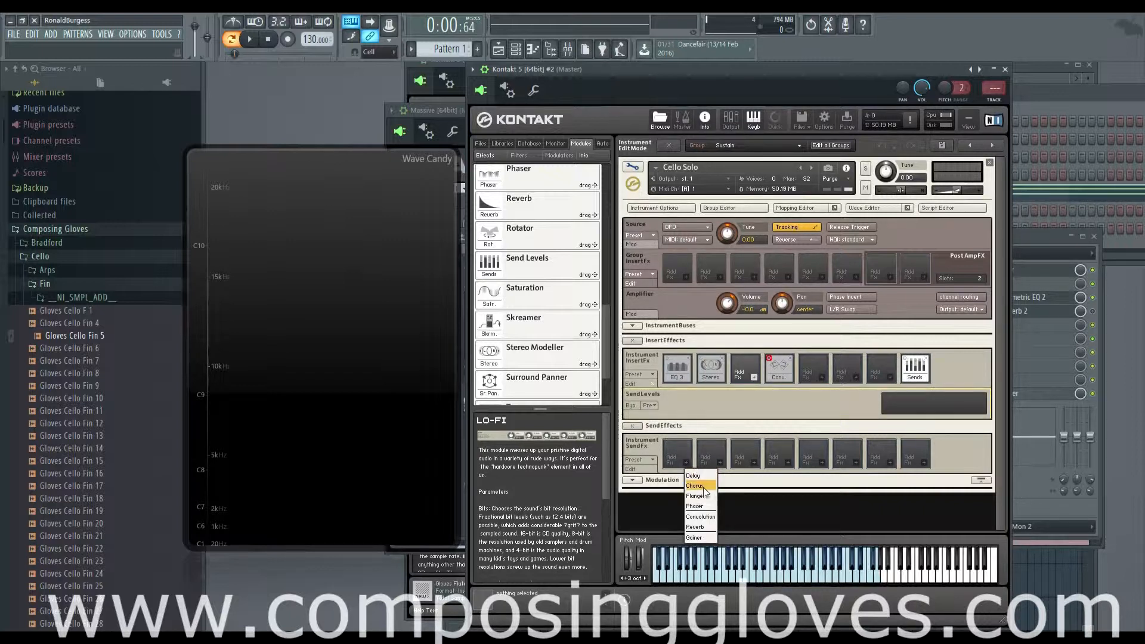
pyautogui.click(674, 461)
pyautogui.click(685, 462)
pyautogui.click(693, 475)
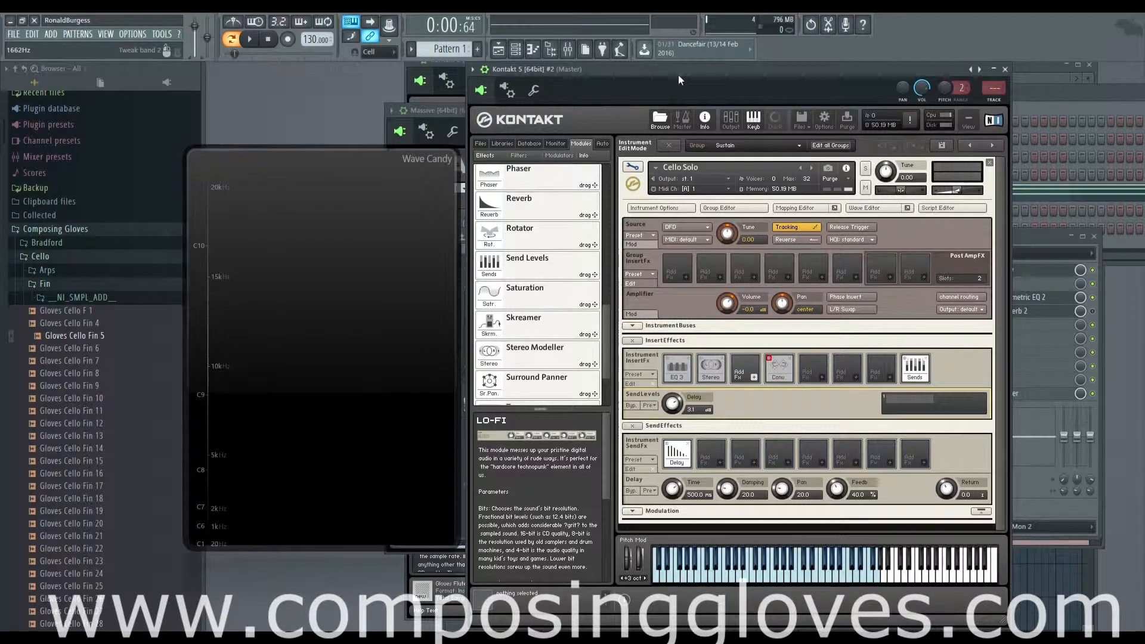
# Sweep the Delay's Return level between minus infinity and 15.0 and leave it at -0.5.
pyautogui.moveTo(678, 74); pyautogui.dragTo(675, 71)
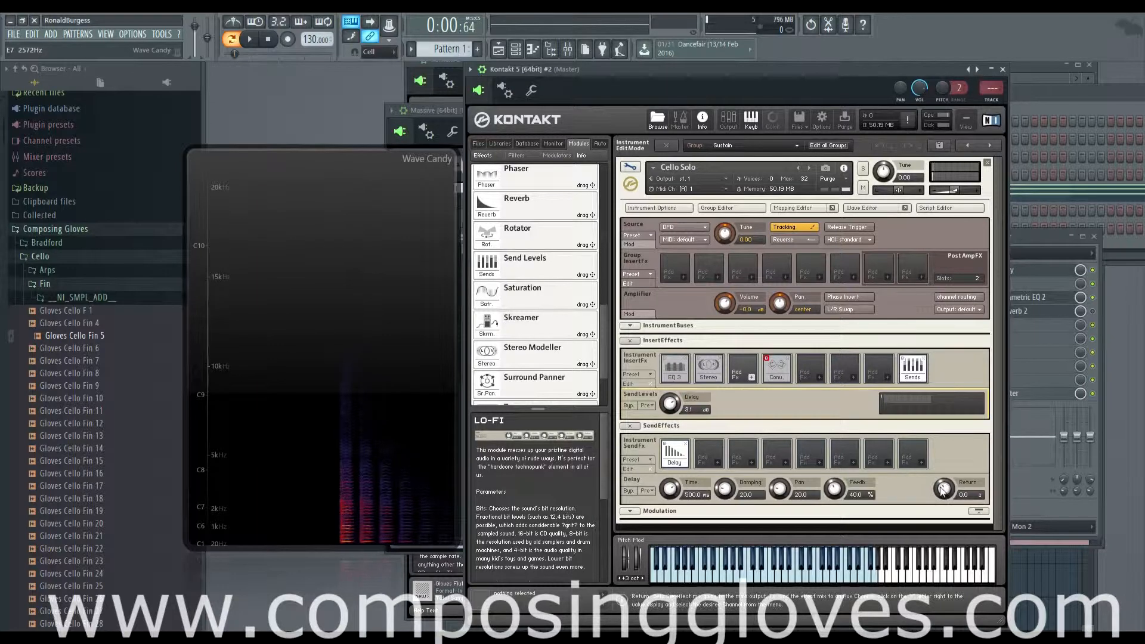
pyautogui.moveTo(944, 489); pyautogui.dragTo(944, 519)
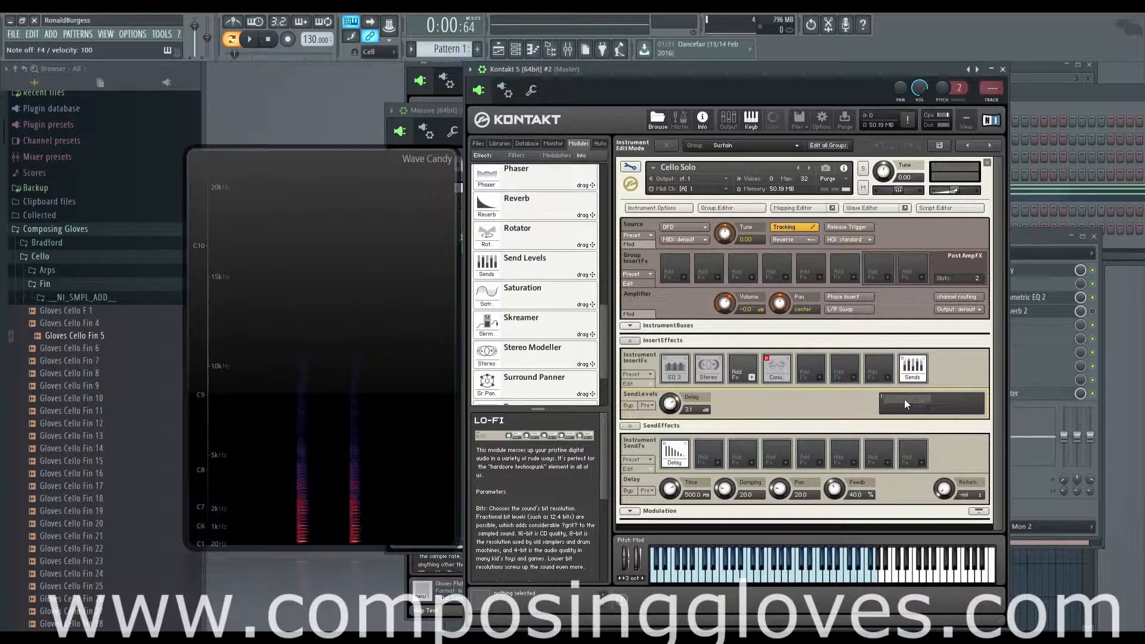
pyautogui.moveTo(943, 489); pyautogui.dragTo(934, 438)
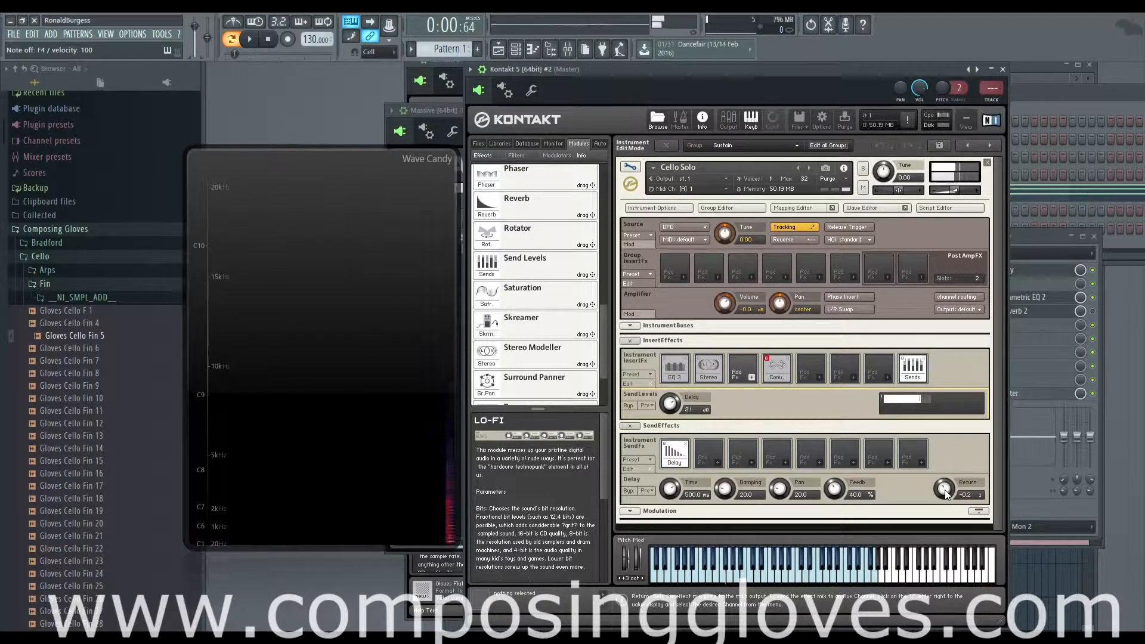
pyautogui.scroll(-5, 945, 490)
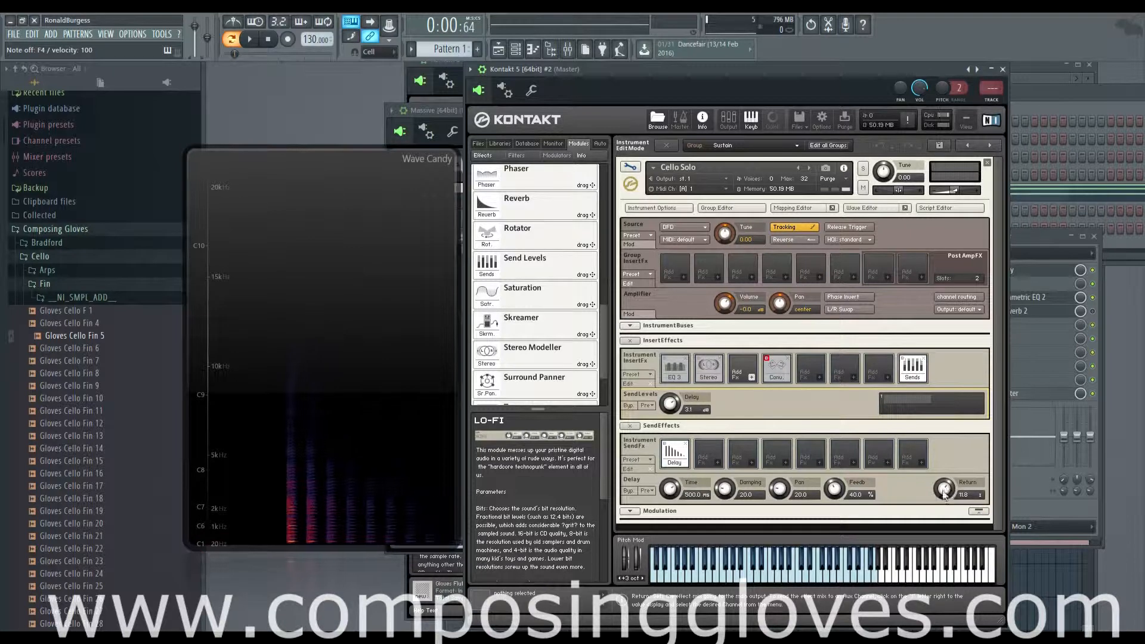
pyautogui.scroll(-3, 944, 482)
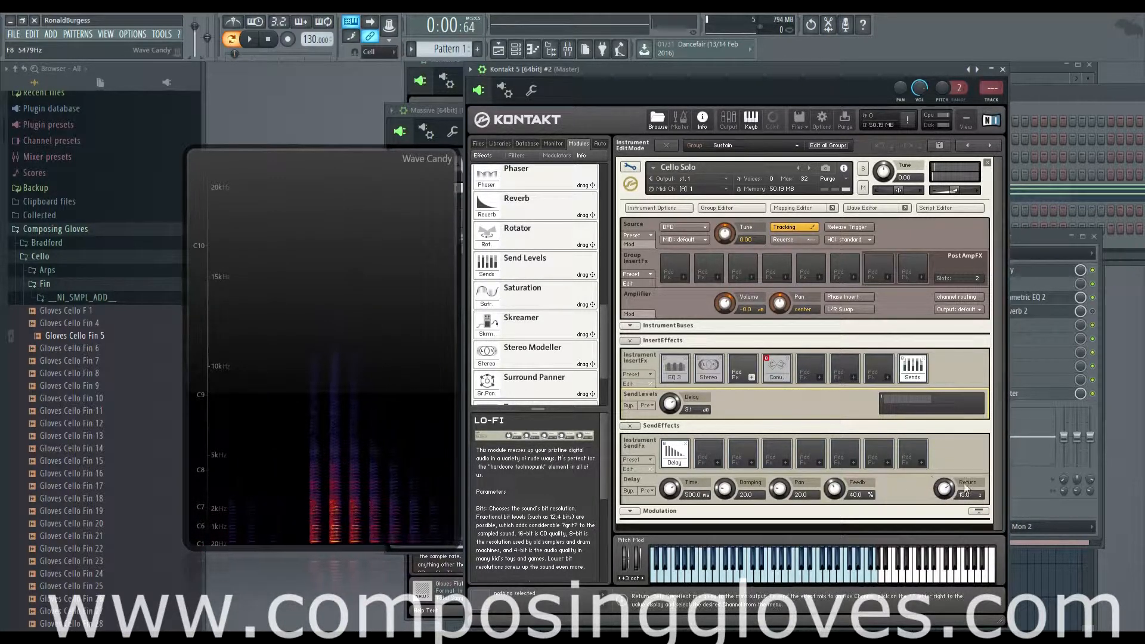
pyautogui.scroll(4, 947, 489)
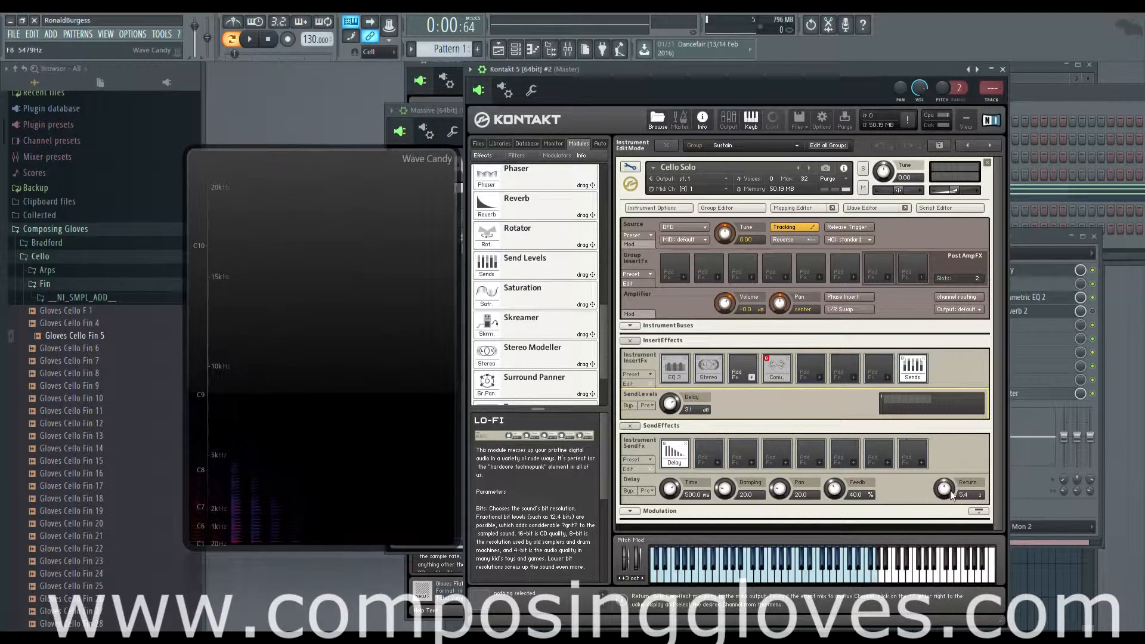
pyautogui.scroll(3, 944, 490)
pyautogui.scroll(-3, 944, 503)
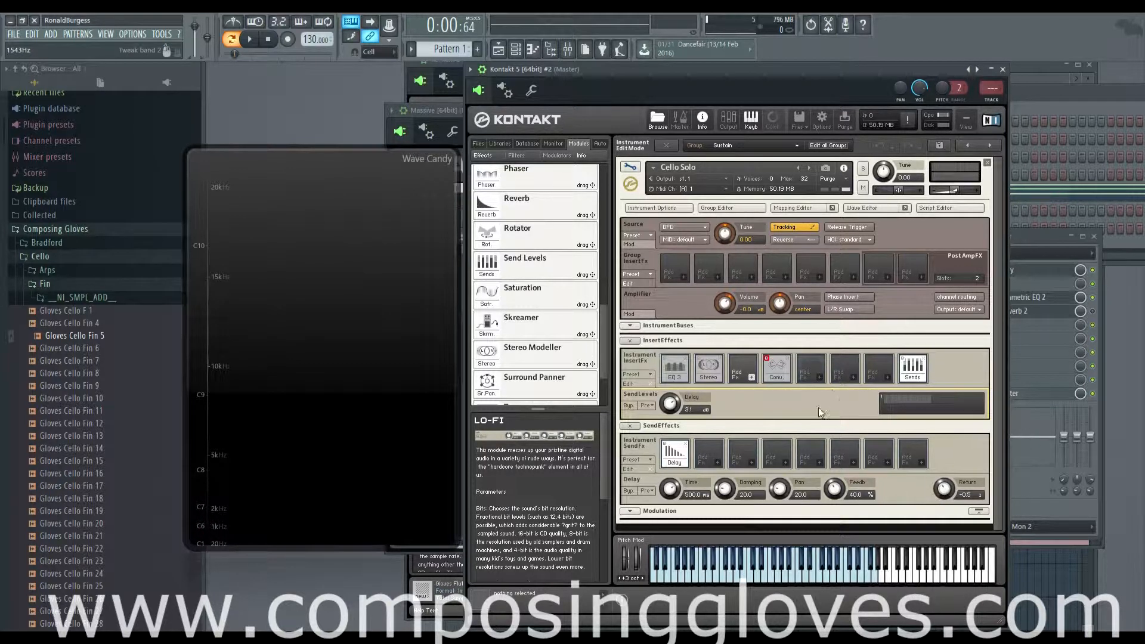
# Add a Chorus to the second send effect slot and a Flanger to the third.
pyautogui.click(715, 463)
pyautogui.click(735, 491)
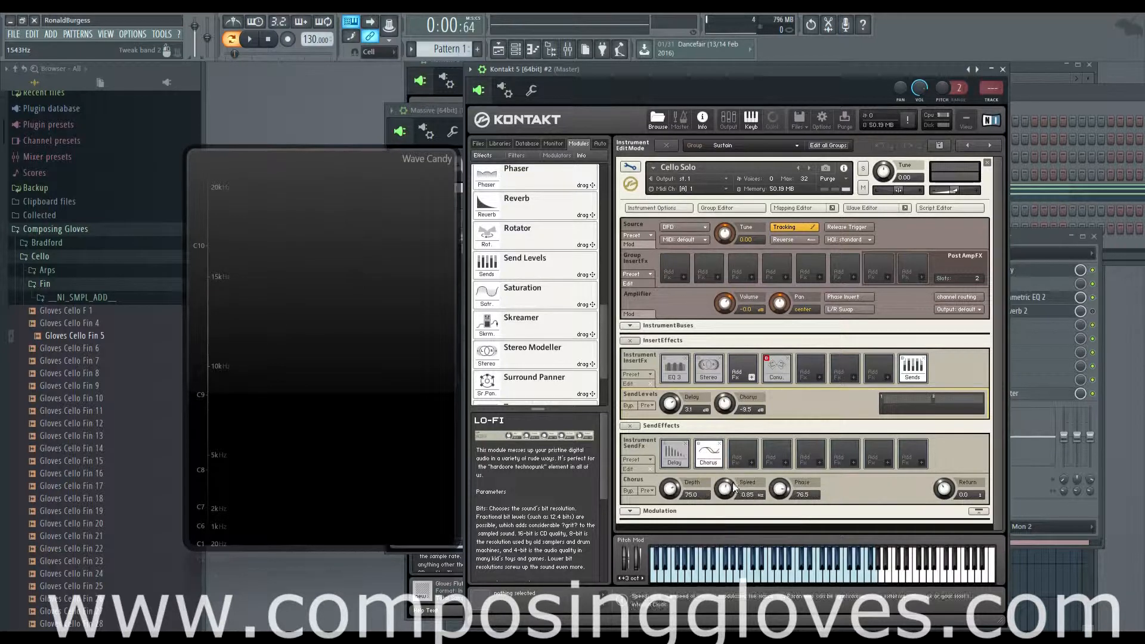
pyautogui.click(750, 470)
pyautogui.click(757, 499)
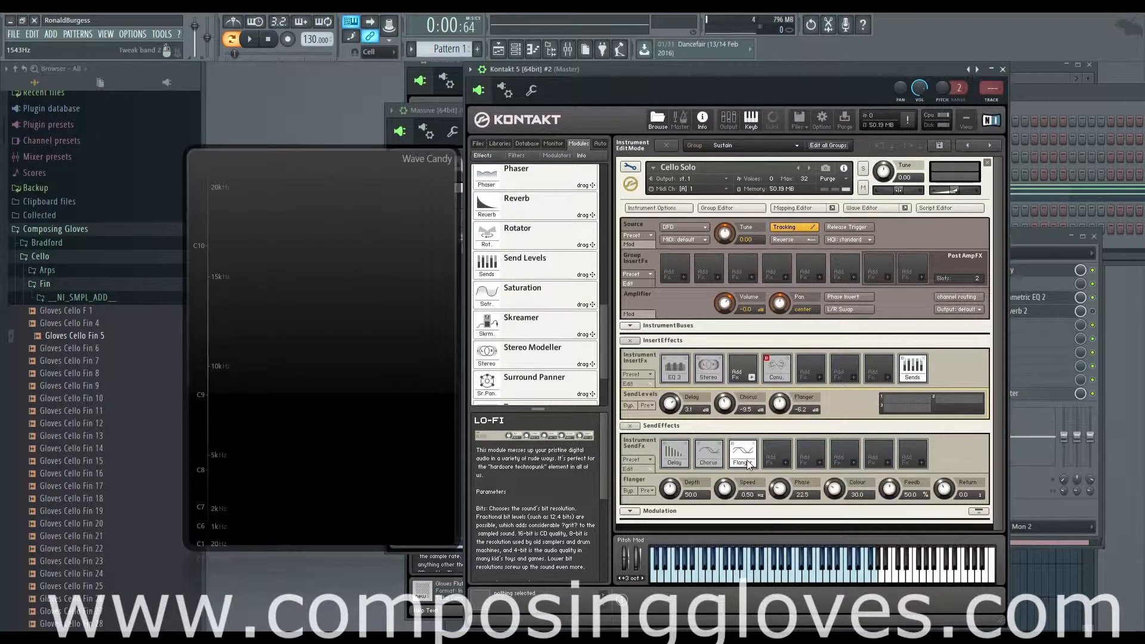
# Compare the parameters of the Chorus and Flanger send effects by switching between the two.
pyautogui.click(739, 456)
pyautogui.click(713, 456)
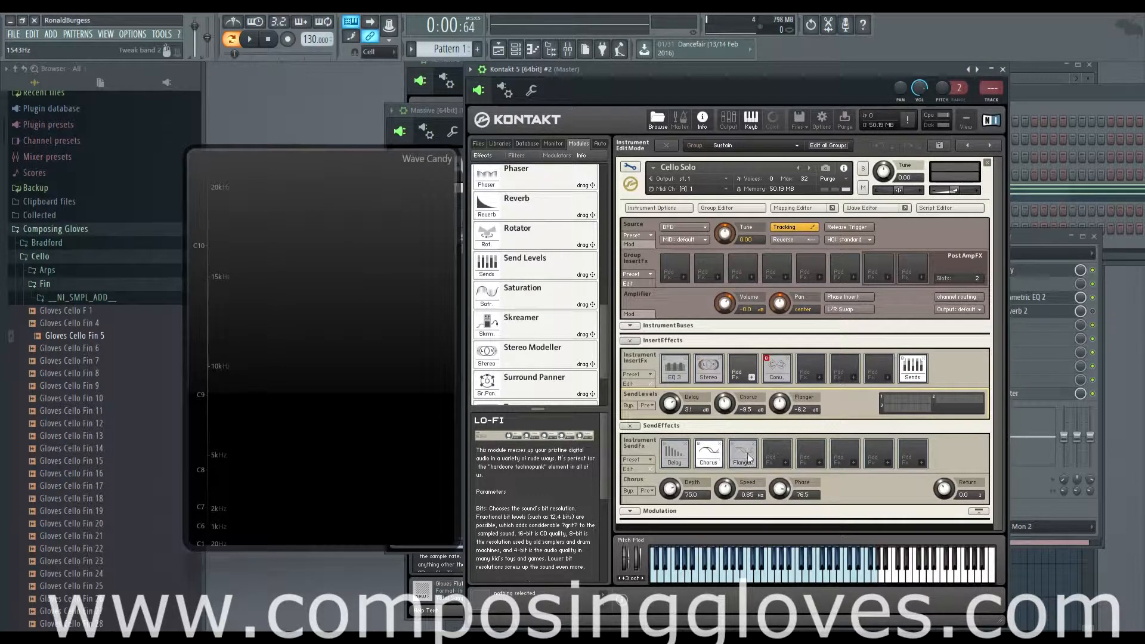
pyautogui.click(747, 458)
pyautogui.click(709, 462)
pyautogui.click(741, 459)
pyautogui.click(710, 462)
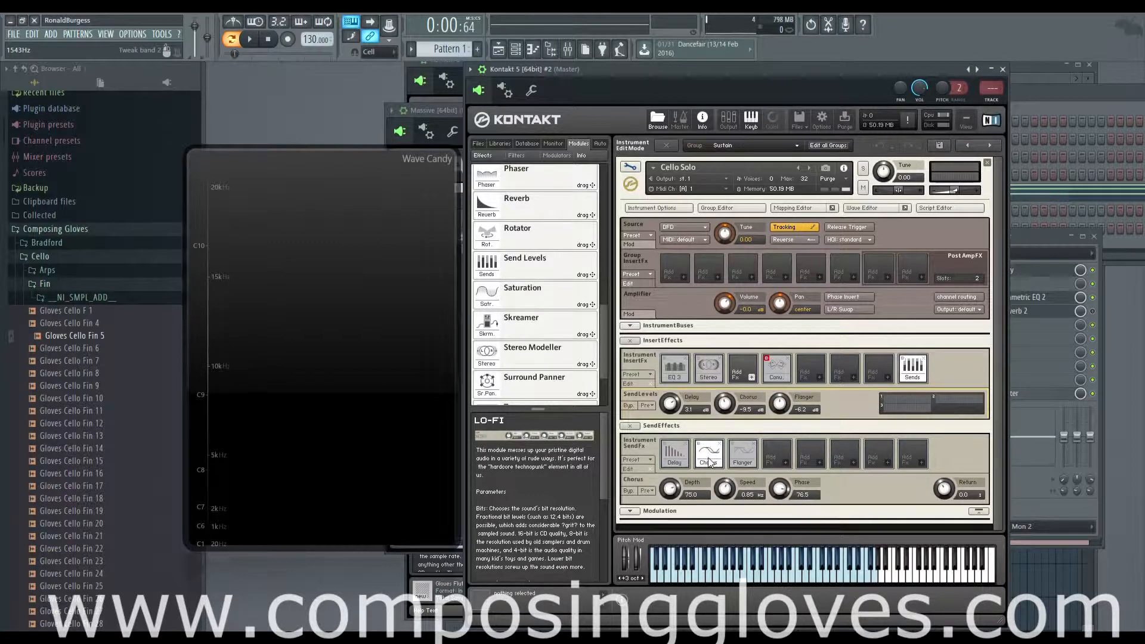
# Add a Phaser to the fourth send effect slot, and try a Convolution in the fifth slot before removing it.
pyautogui.click(789, 463)
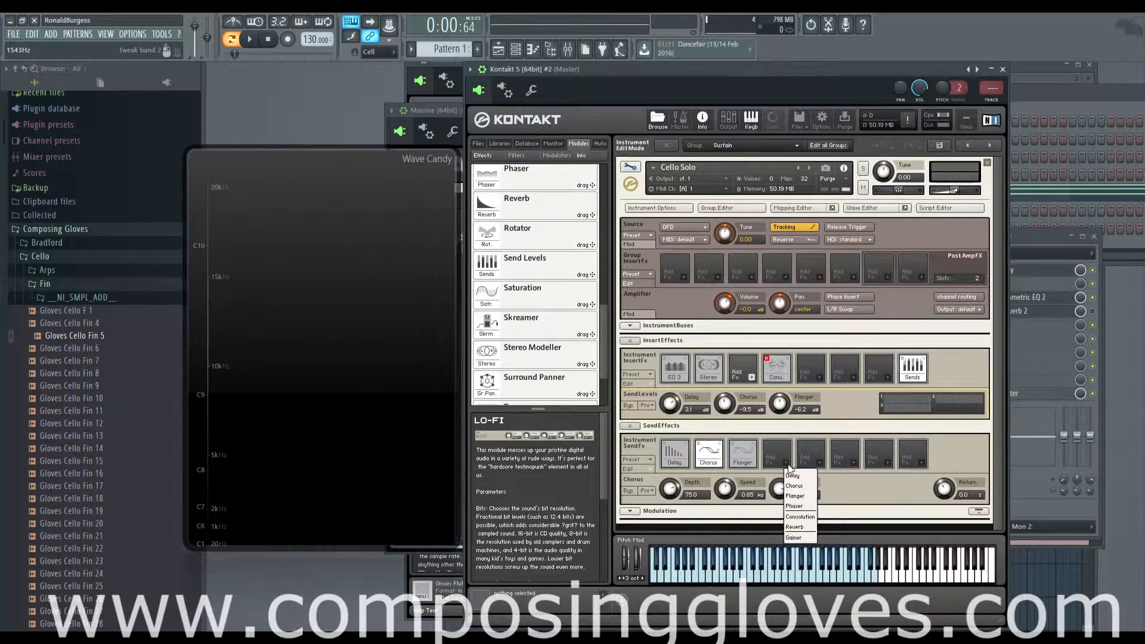
pyautogui.click(799, 511)
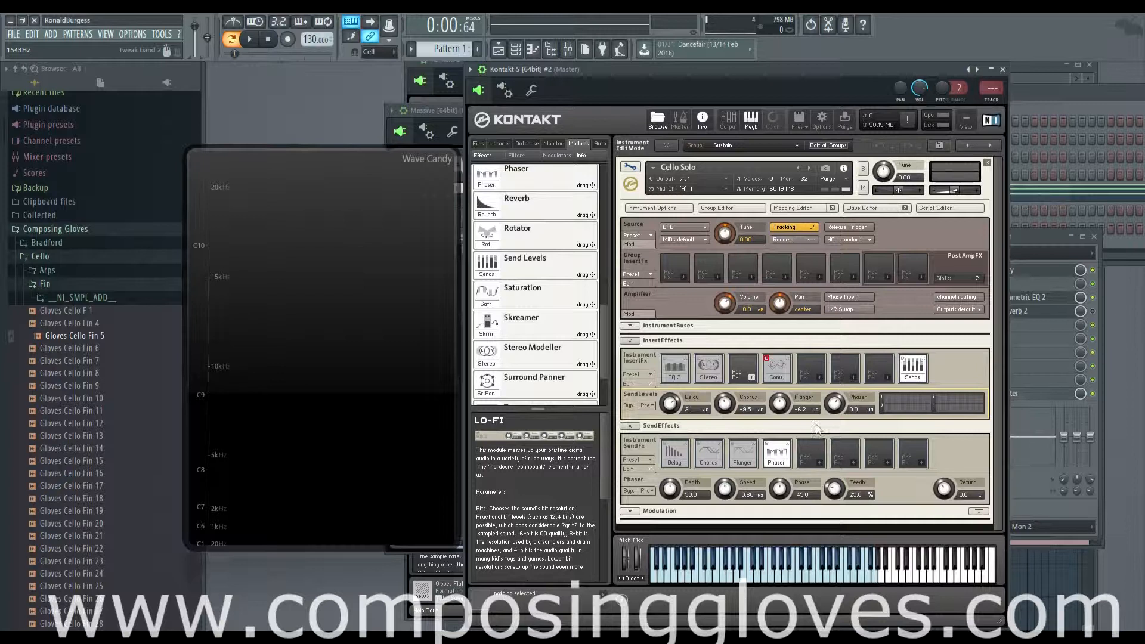
pyautogui.click(819, 462)
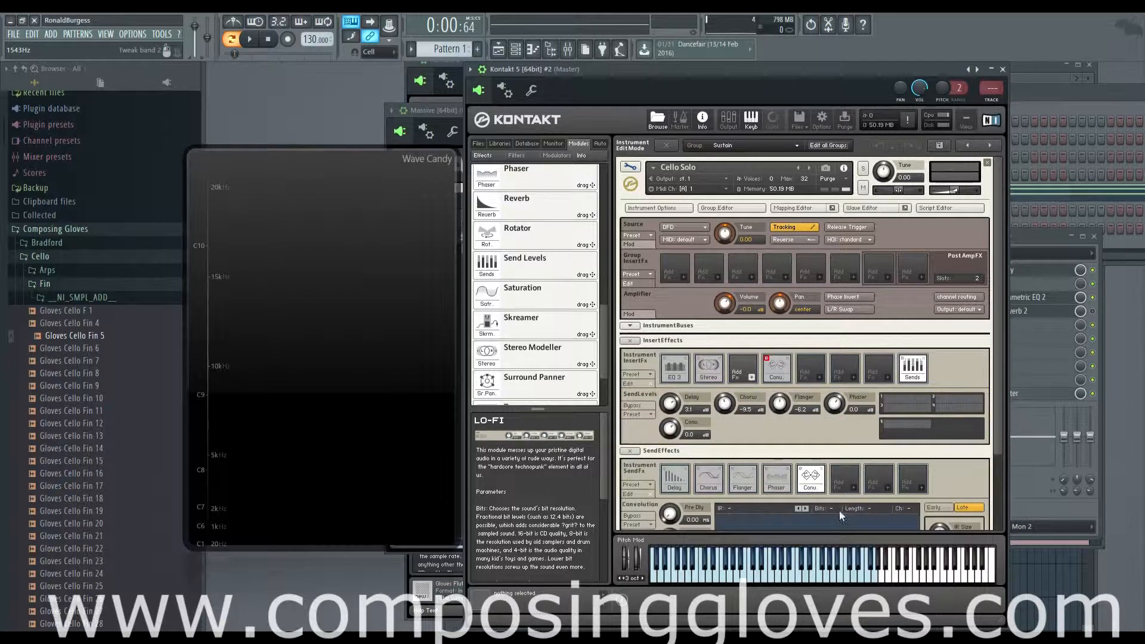
pyautogui.click(821, 469)
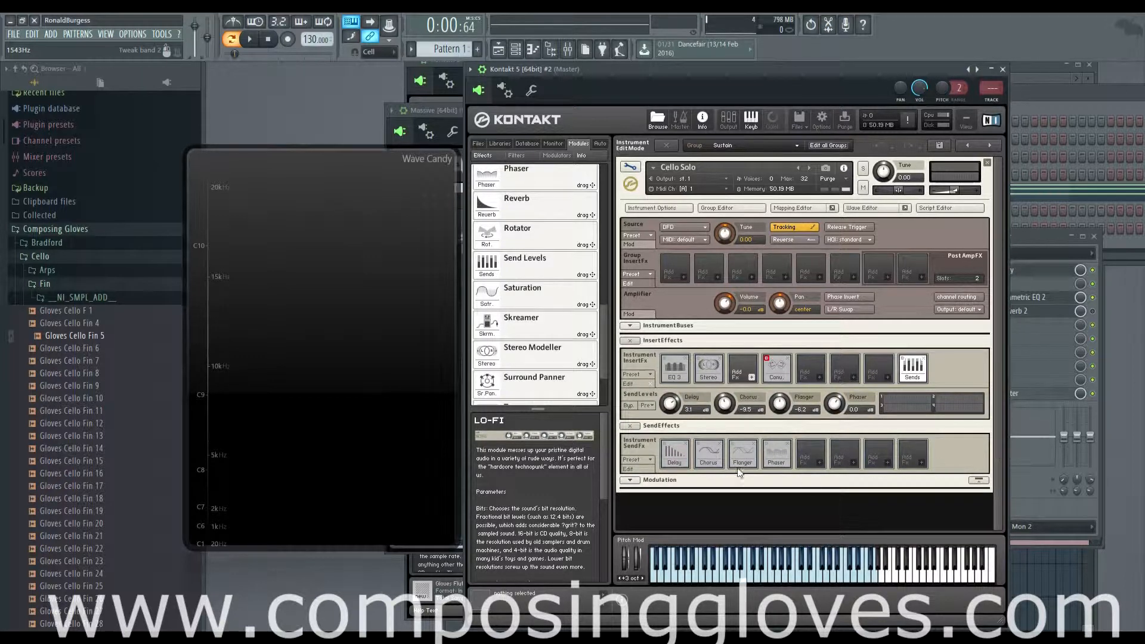
# Review the settings of the Phaser, Flanger, Chorus and Delay send effects one by one.
pyautogui.click(787, 456)
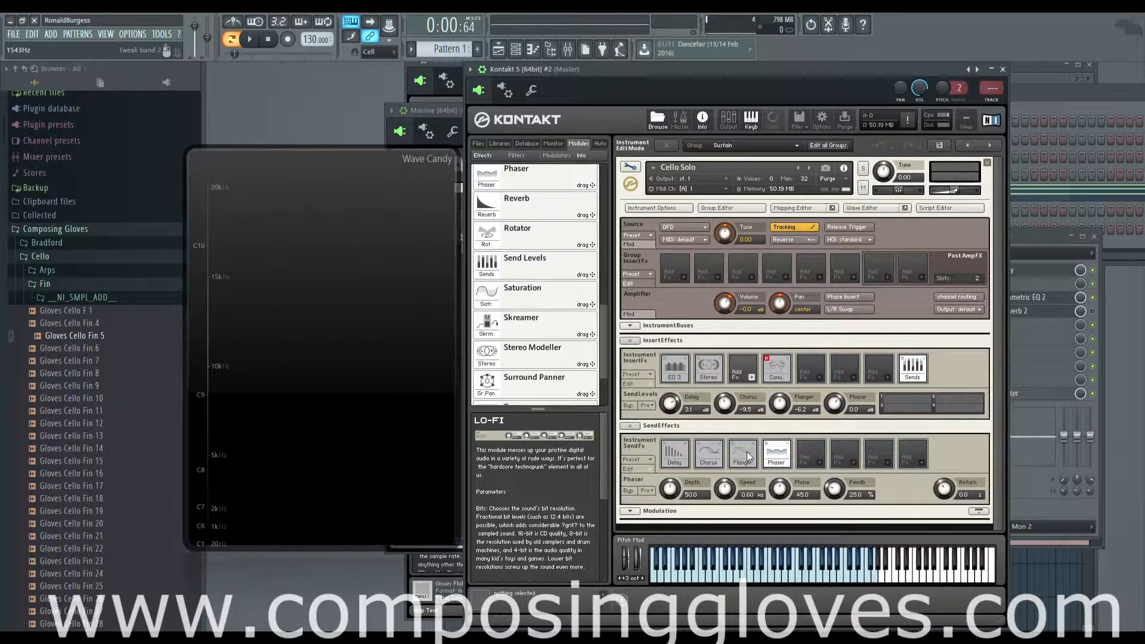
pyautogui.click(746, 456)
pyautogui.click(718, 459)
pyautogui.click(679, 458)
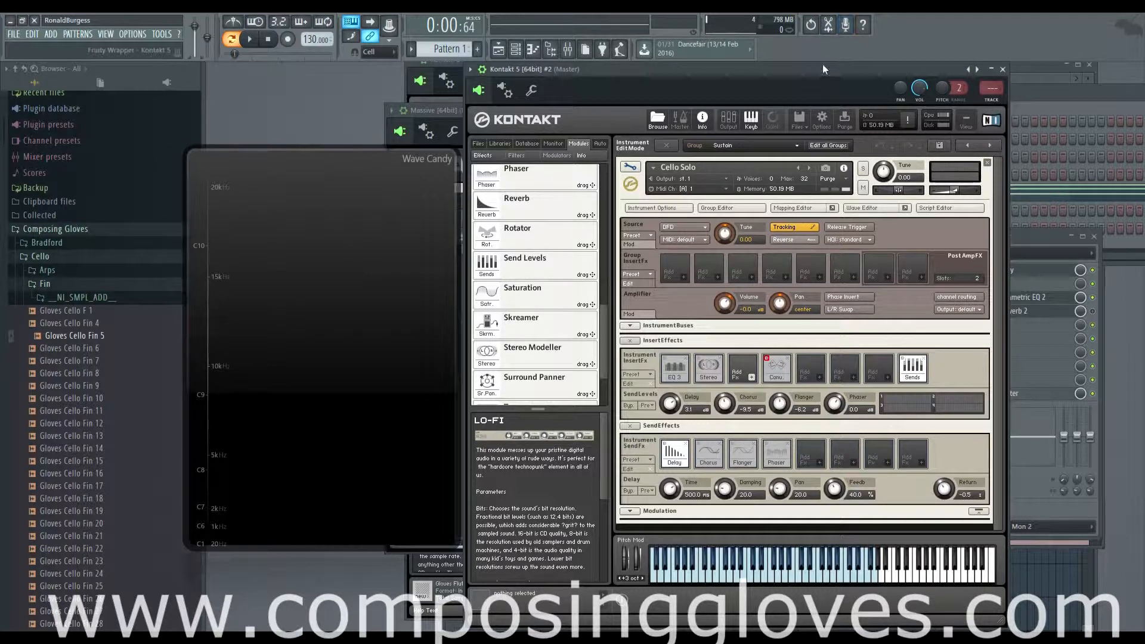
pyautogui.moveTo(823, 70); pyautogui.dragTo(809, 61)
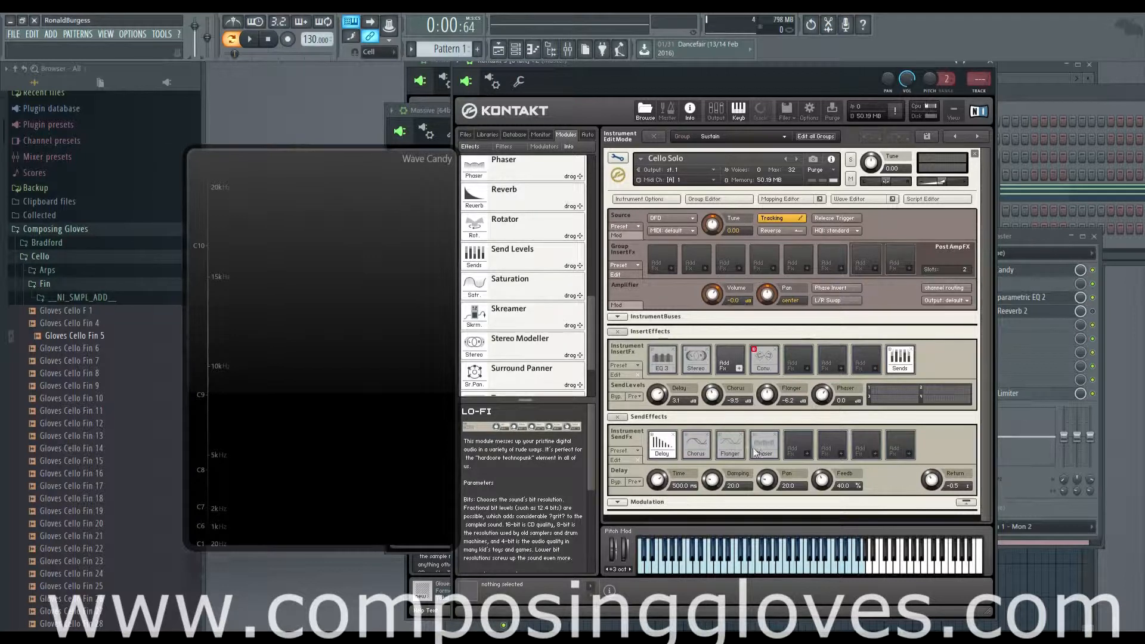
# Review the Flanger, Phaser and Delay send effects, and raise the Chorus send level to 0.7 dB.
pyautogui.click(730, 444)
pyautogui.click(766, 446)
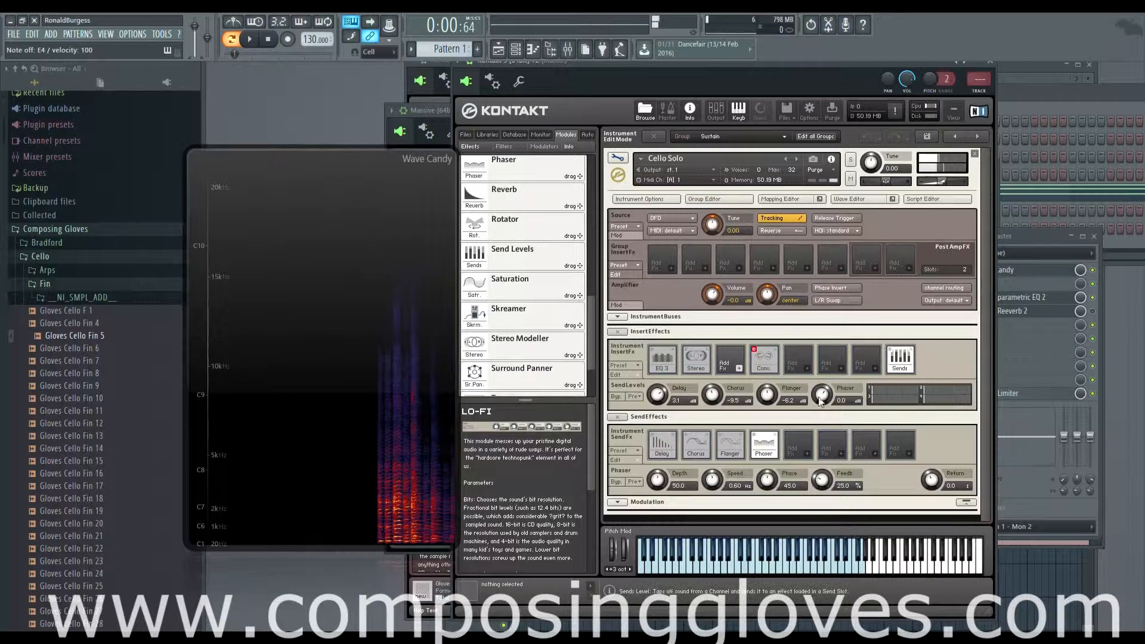
pyautogui.click(662, 444)
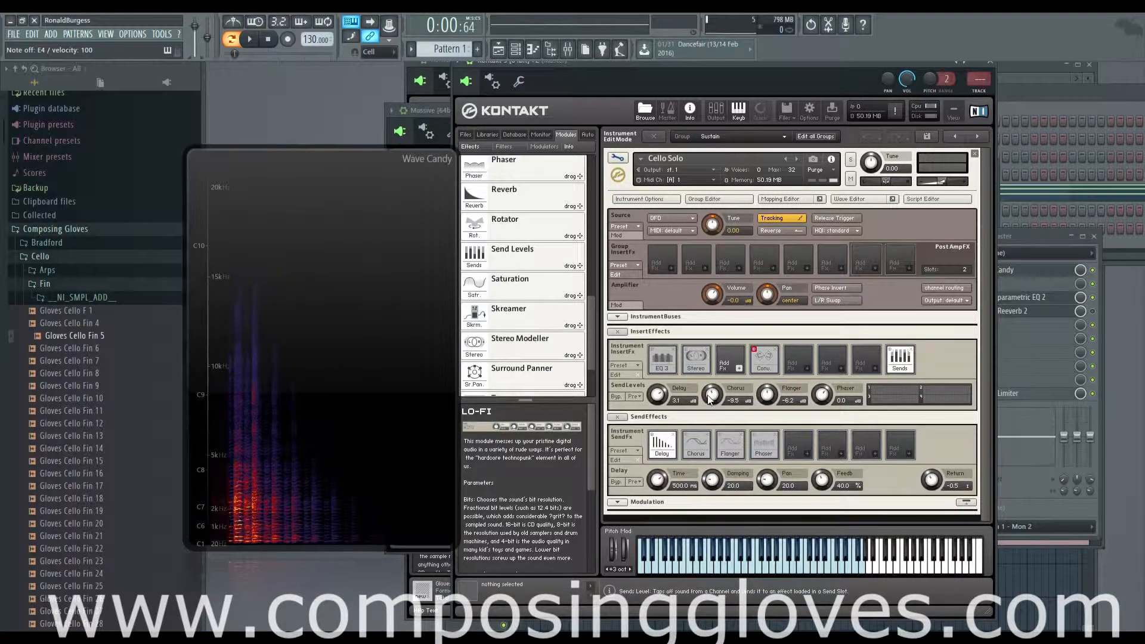
pyautogui.moveTo(712, 395)
pyautogui.mouseDown()
pyautogui.moveTo(716, 385)
pyautogui.moveTo(714, 396)
pyautogui.mouseUp()
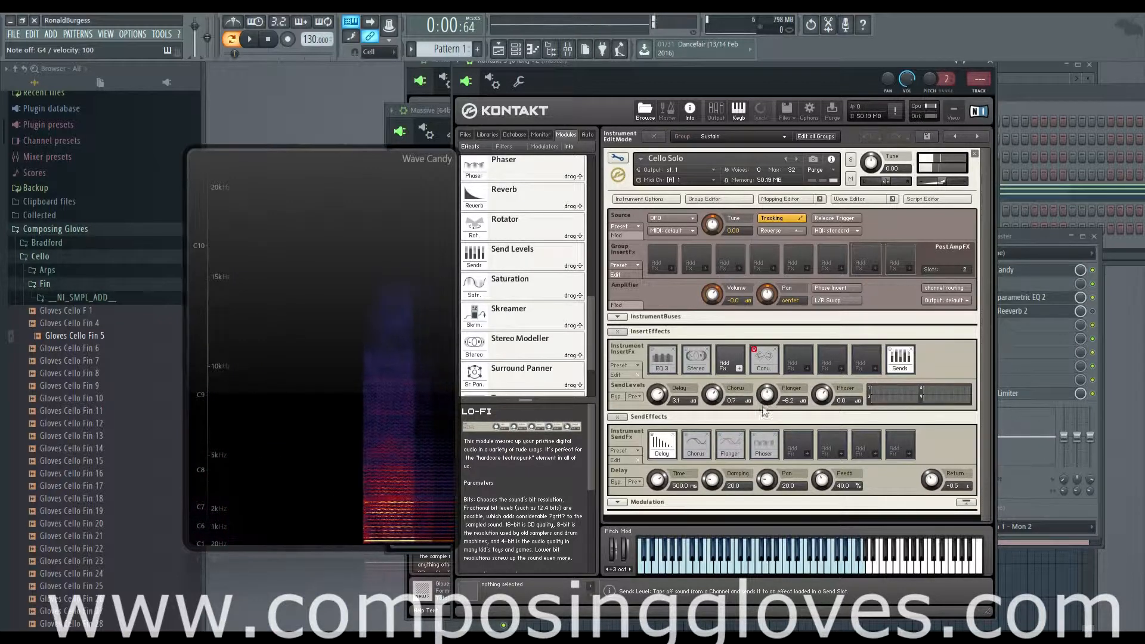
# Set the Flanger's feedback to 100%, and compare its sound by lowering its send level to -inf and raising it to -0.9 dB.
pyautogui.click(729, 444)
pyautogui.moveTo(909, 485); pyautogui.dragTo(908, 444)
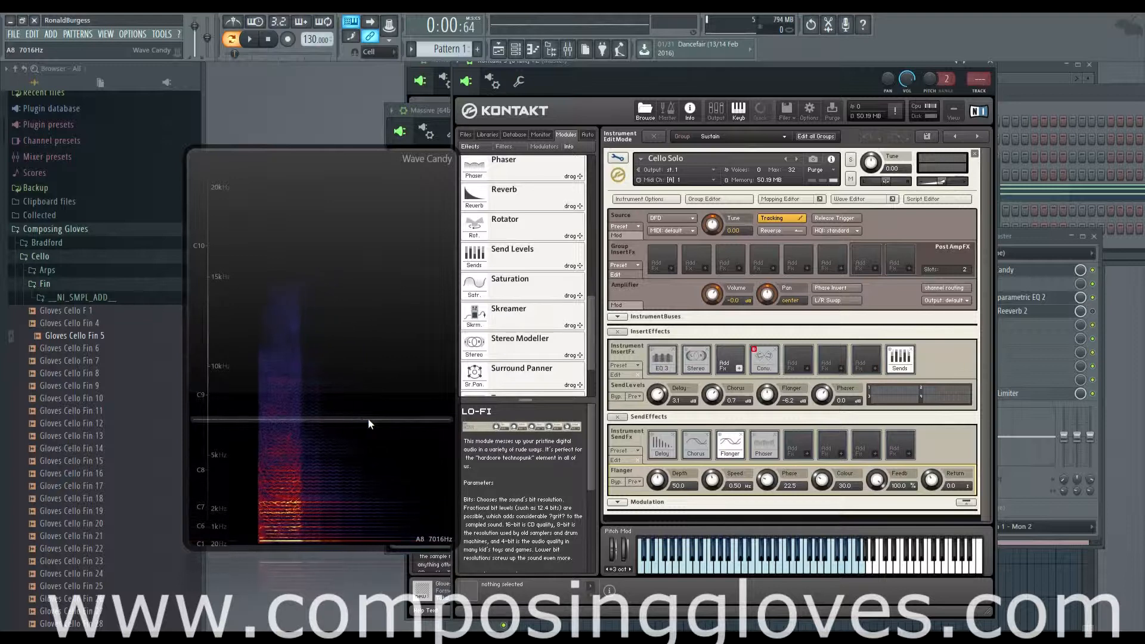
pyautogui.moveTo(766, 396); pyautogui.dragTo(767, 479)
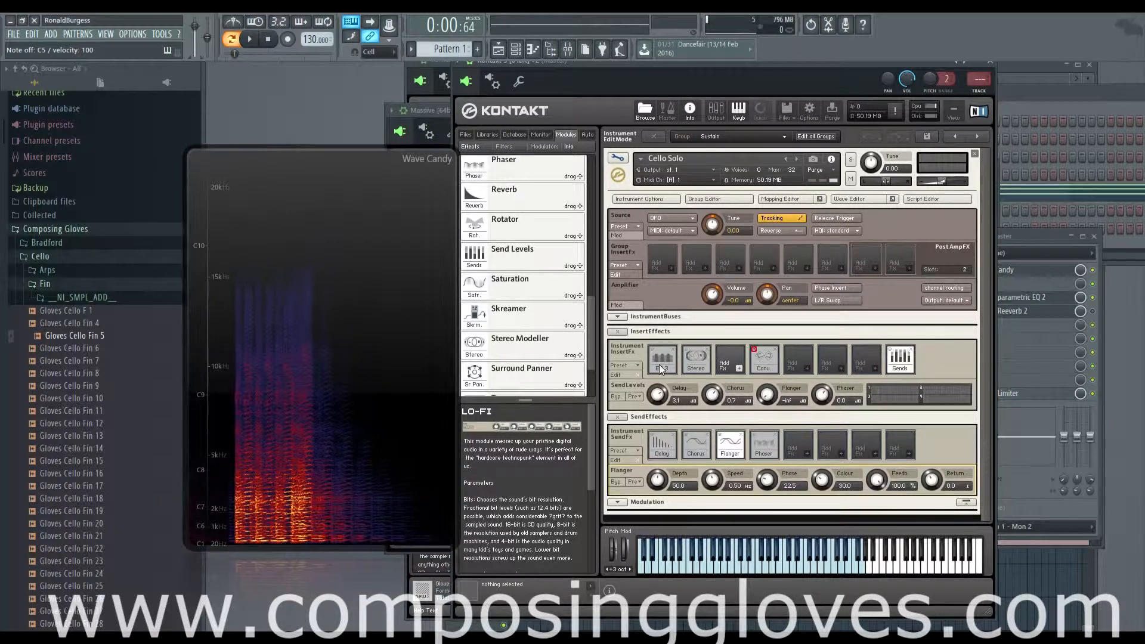
pyautogui.moveTo(767, 394); pyautogui.dragTo(767, 365)
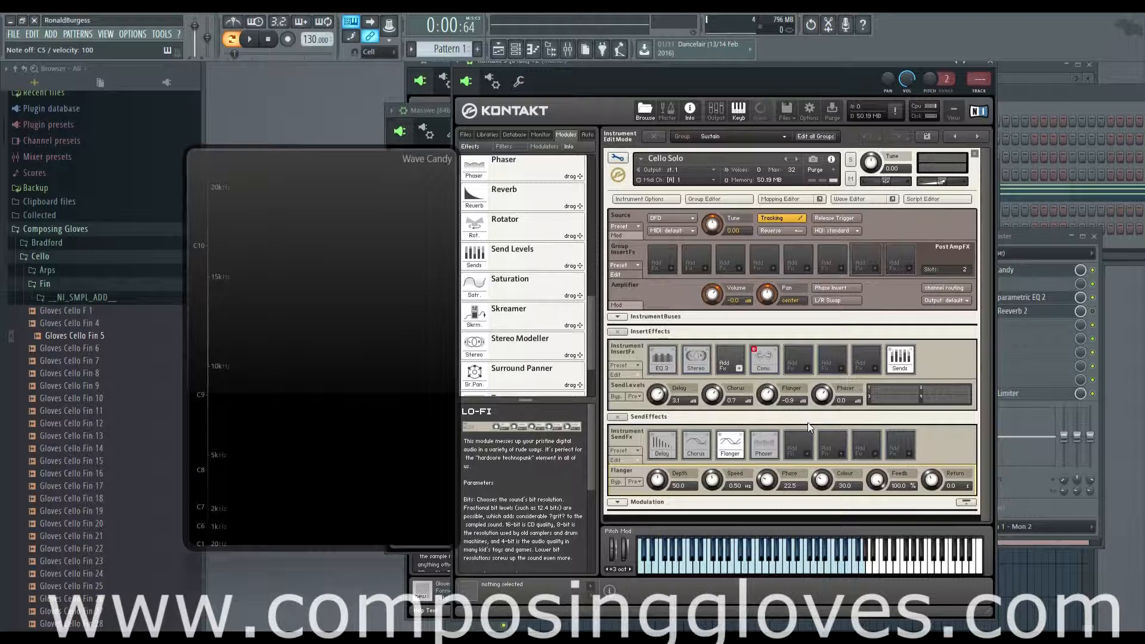
# Remove the Phaser, Flanger, Chorus and Delay from the send effect slots.
pyautogui.click(774, 433)
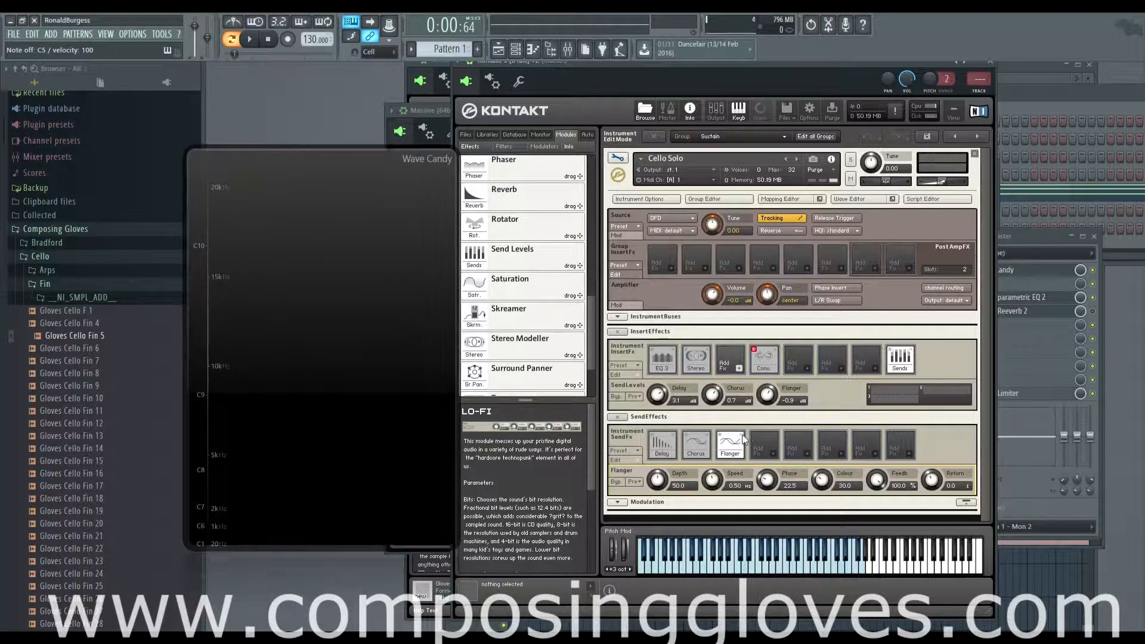
pyautogui.click(743, 434)
pyautogui.click(707, 434)
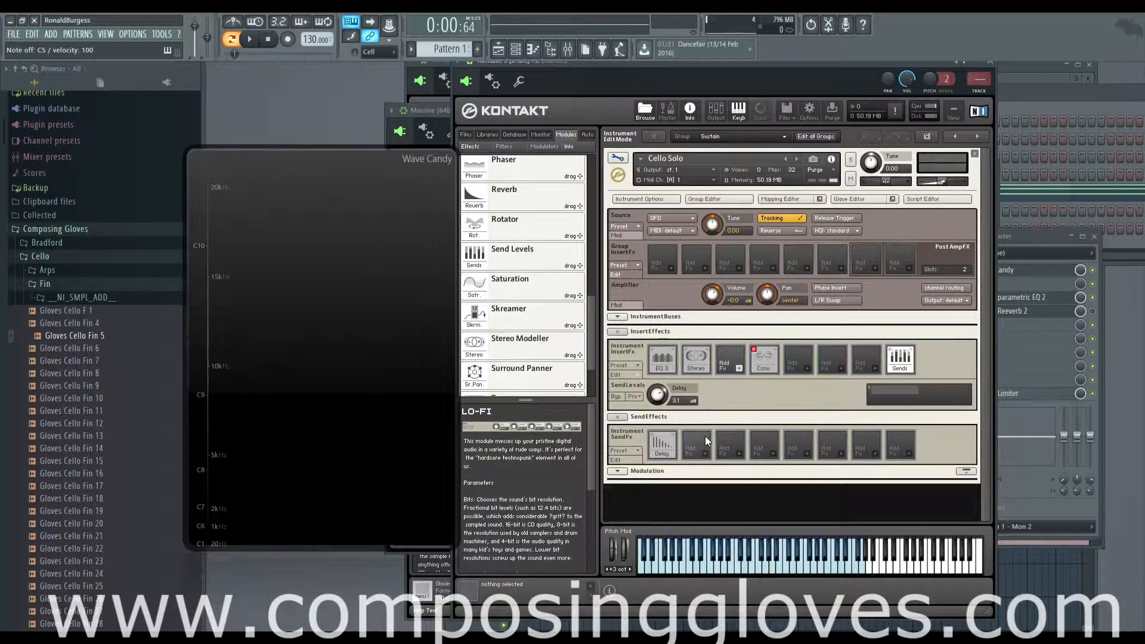
pyautogui.click(666, 438)
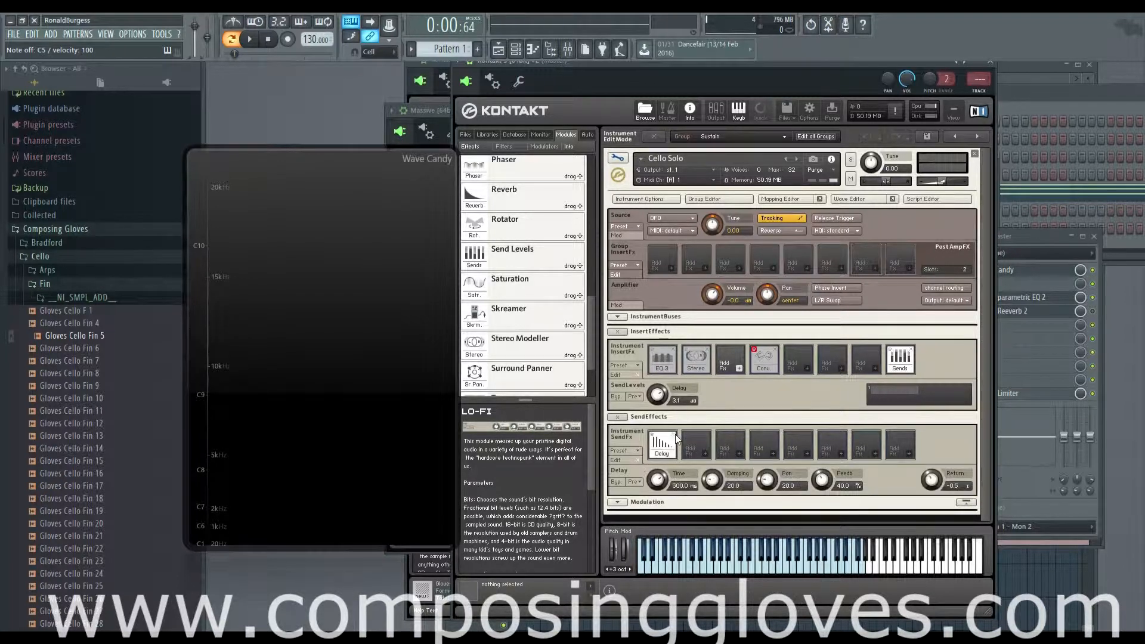
pyautogui.click(674, 433)
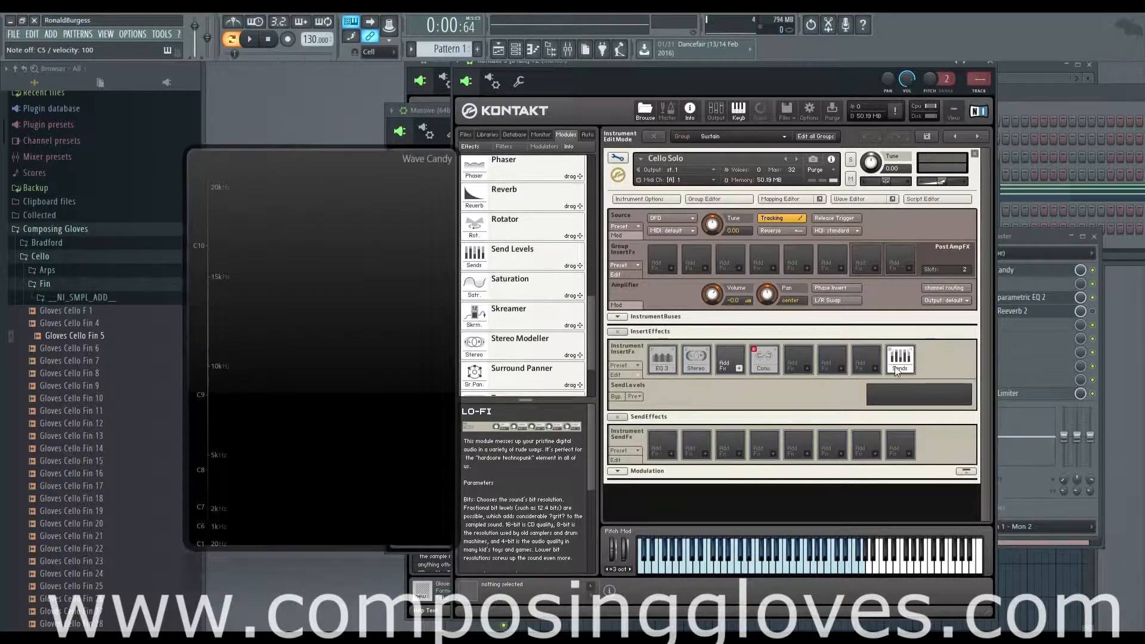
# Add a Chorus to the first send effect slot and view its factory presets without choosing one.
pyautogui.click(726, 392)
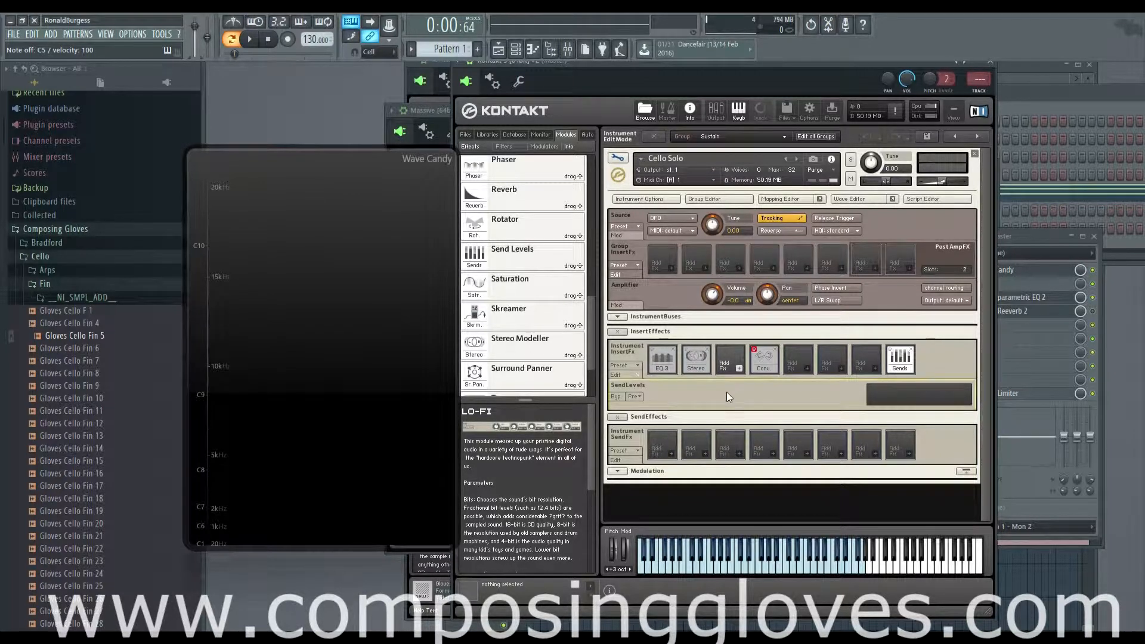
pyautogui.click(670, 453)
pyautogui.click(680, 477)
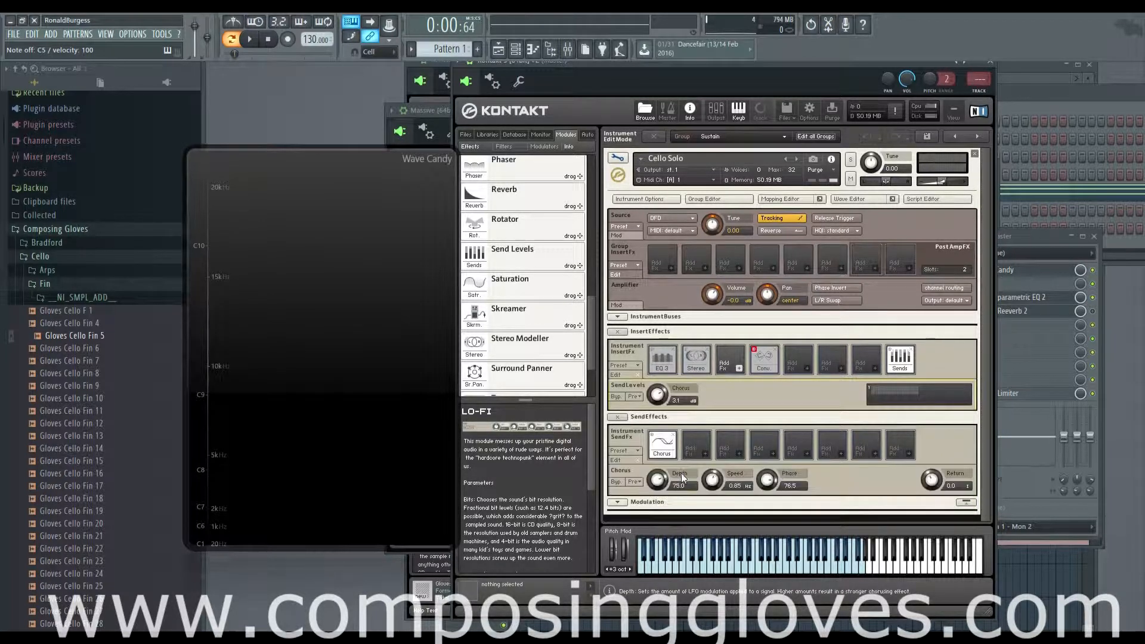
pyautogui.click(635, 481)
pyautogui.moveTo(655, 493)
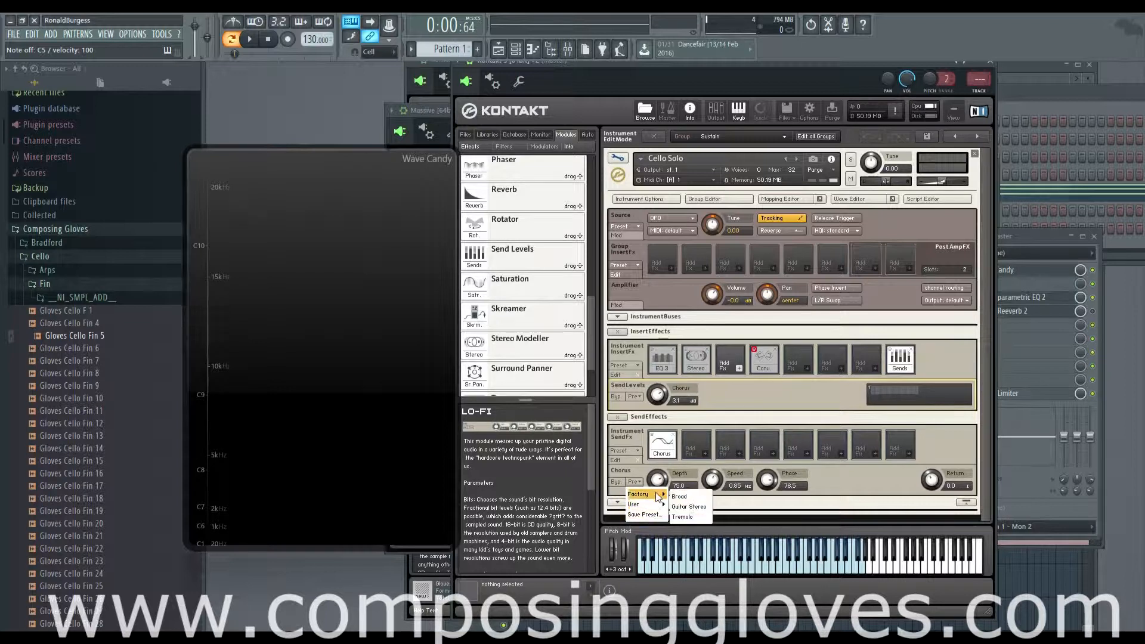
pyautogui.click(662, 447)
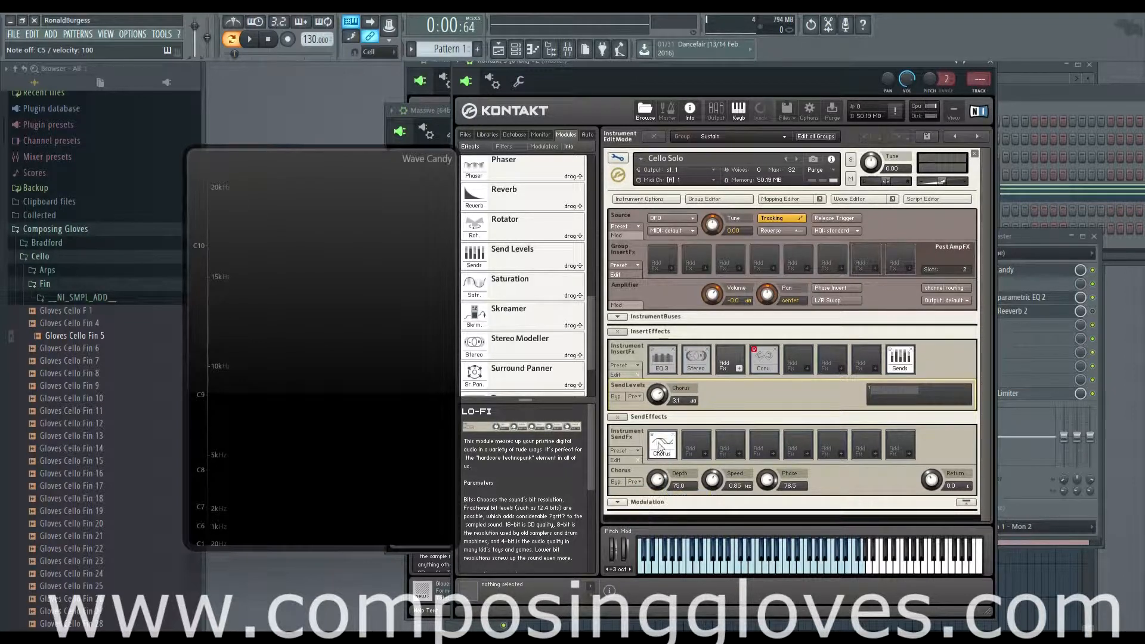